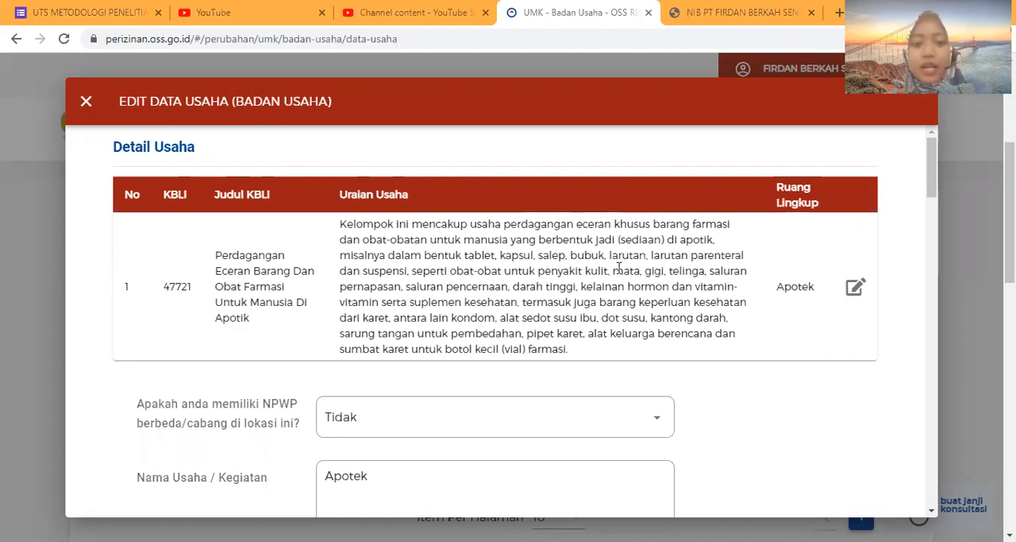
# Review the business data form from the KBLI details and address through the investment values, risk level and product list.
pyautogui.scroll(-5, 611, 254)
pyautogui.scroll(-2, 538, 347)
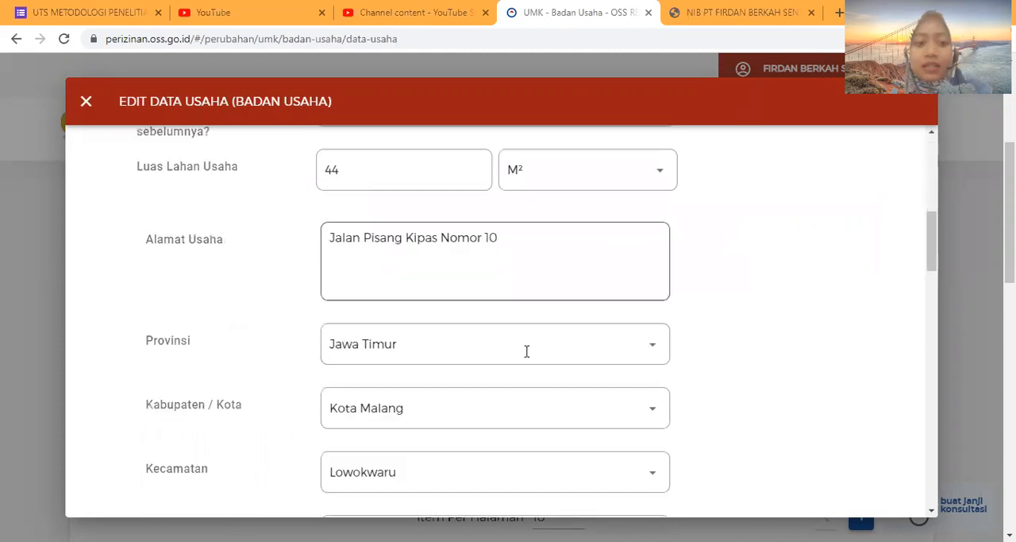
pyautogui.scroll(-3, 527, 351)
pyautogui.scroll(-3, 526, 351)
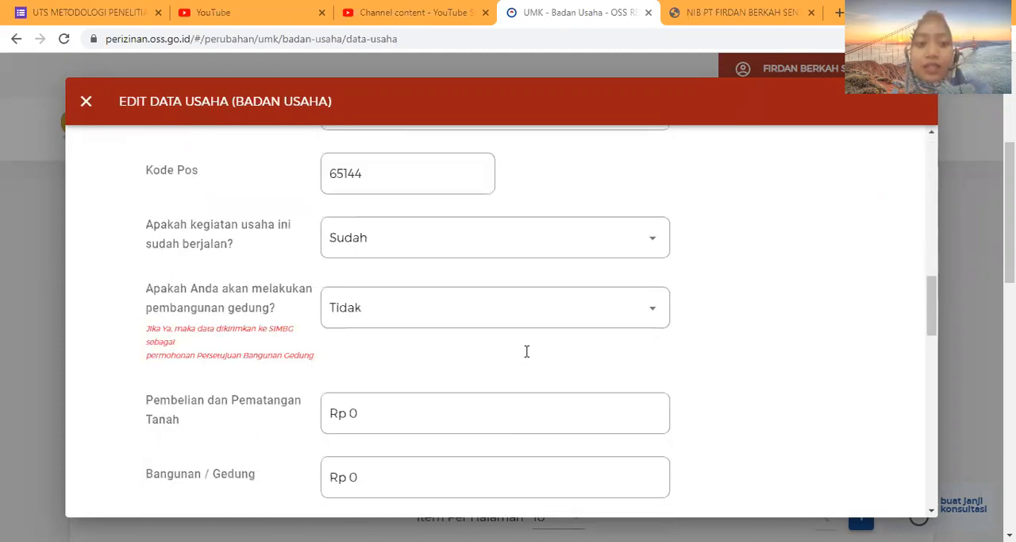
pyautogui.scroll(-3, 513, 386)
pyautogui.scroll(2, 468, 201)
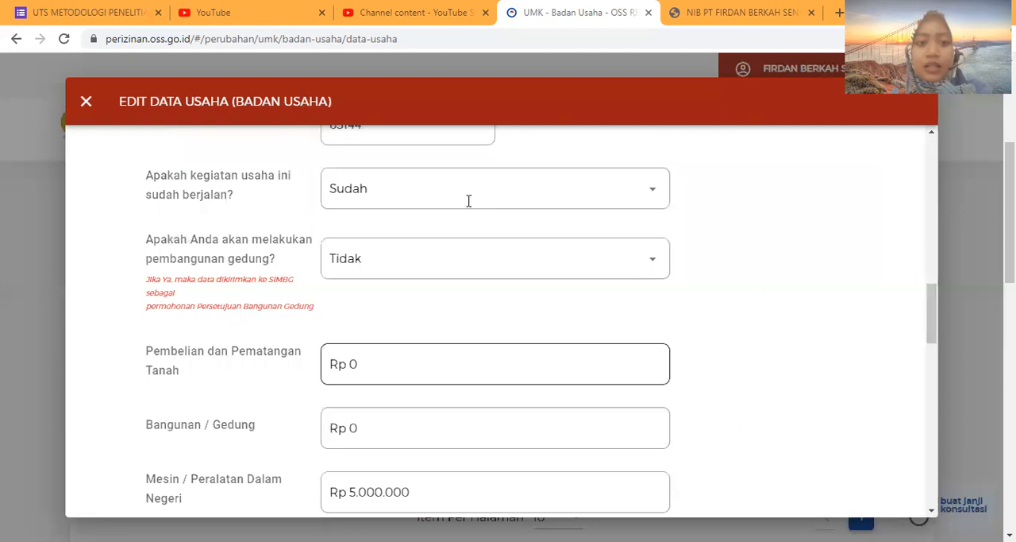
pyautogui.scroll(4, 468, 201)
pyautogui.scroll(-5, 469, 201)
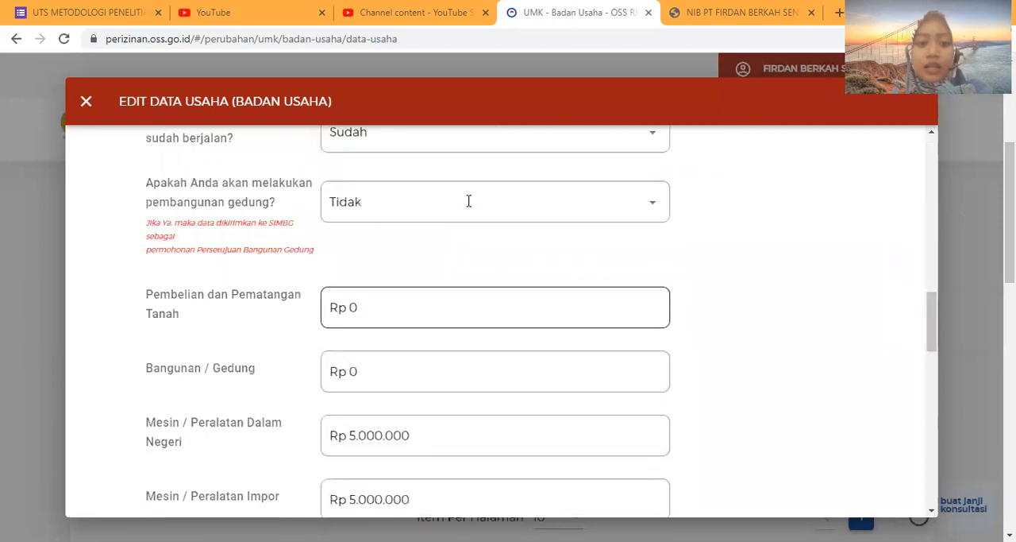
pyautogui.scroll(-3, 468, 201)
pyautogui.scroll(-3, 466, 288)
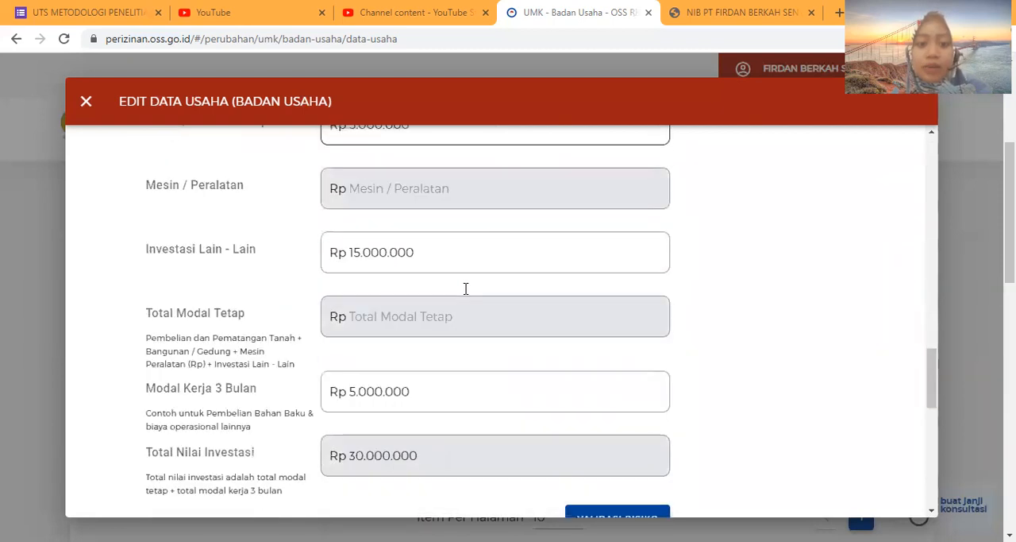
pyautogui.scroll(-2, 465, 288)
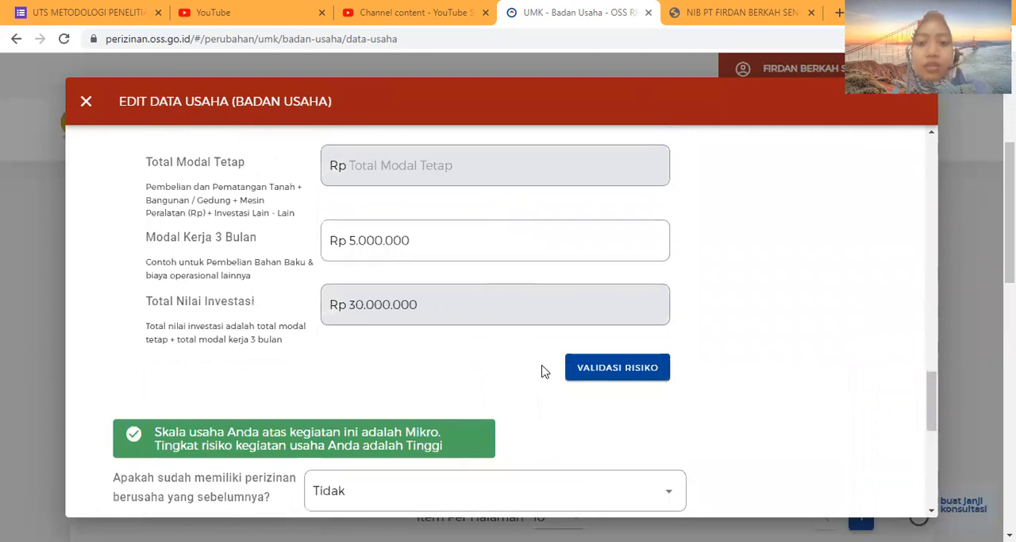
pyautogui.scroll(-1, 544, 370)
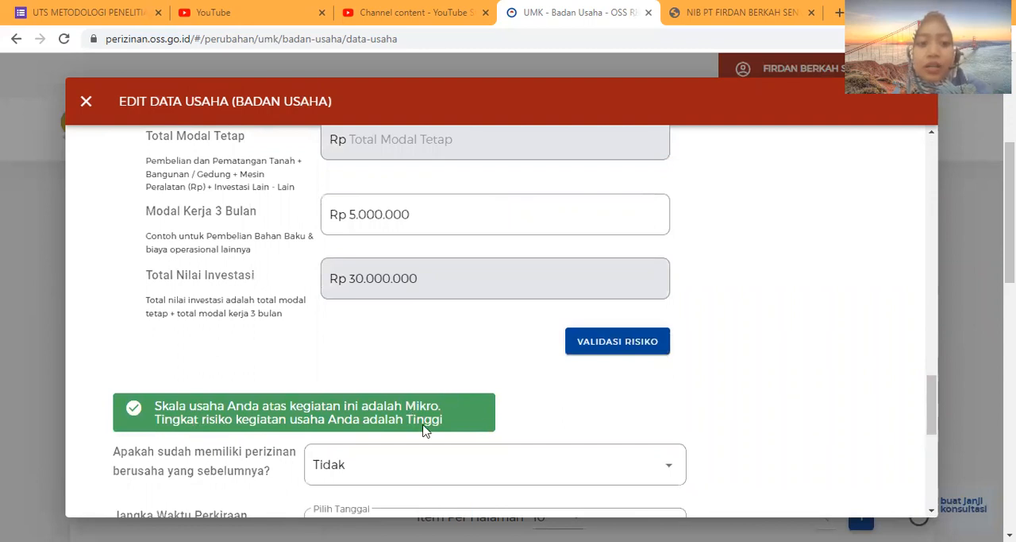
pyautogui.scroll(-5, 501, 428)
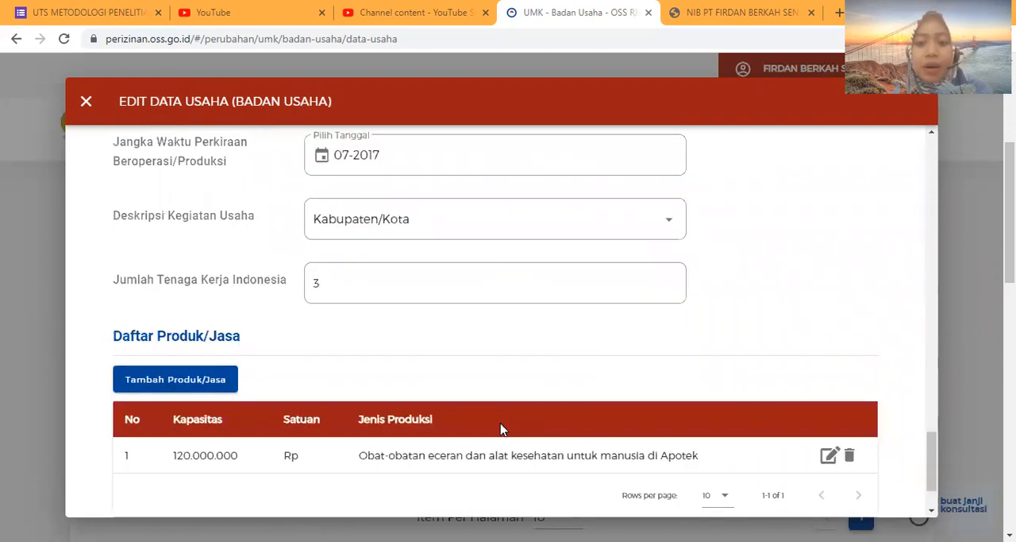
pyautogui.scroll(-1, 844, 487)
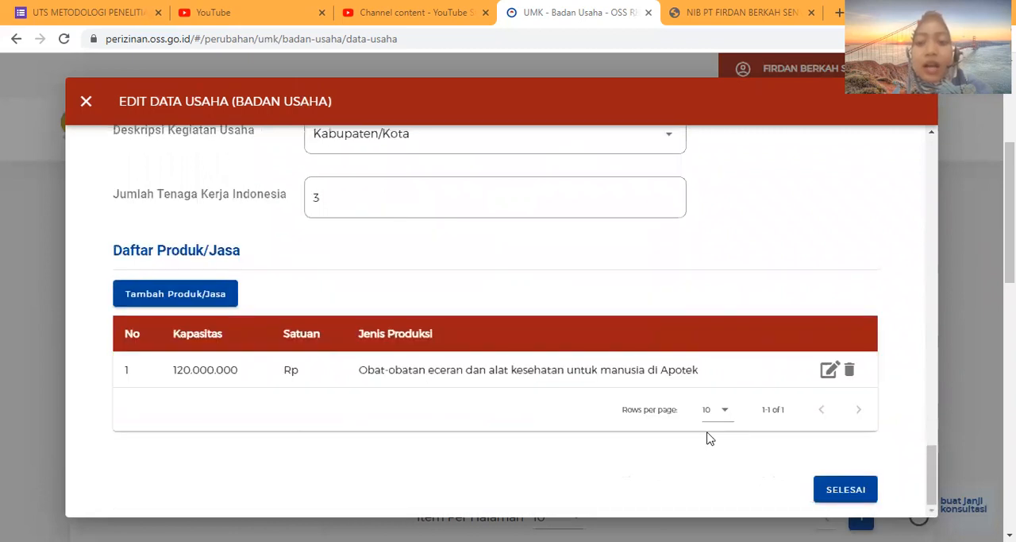
pyautogui.scroll(4, 578, 235)
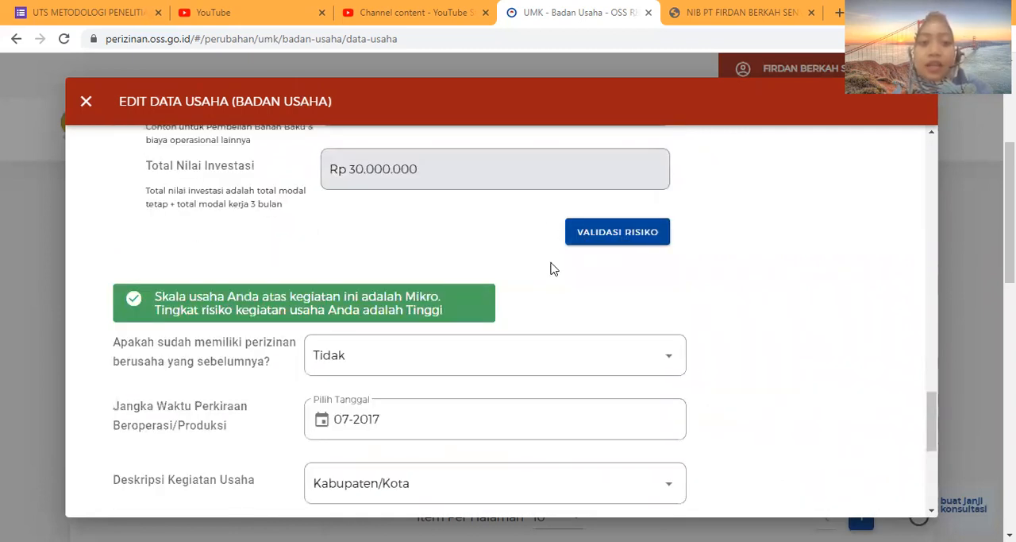
# Answer Ya to the question whether the business already holds a previous business licence.
pyautogui.scroll(-2, 555, 269)
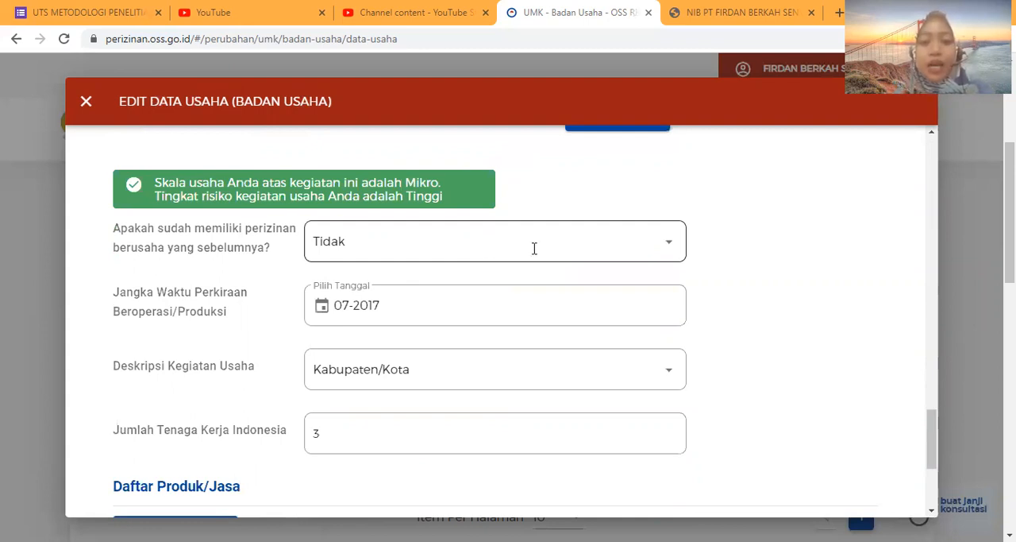
pyautogui.click(652, 240)
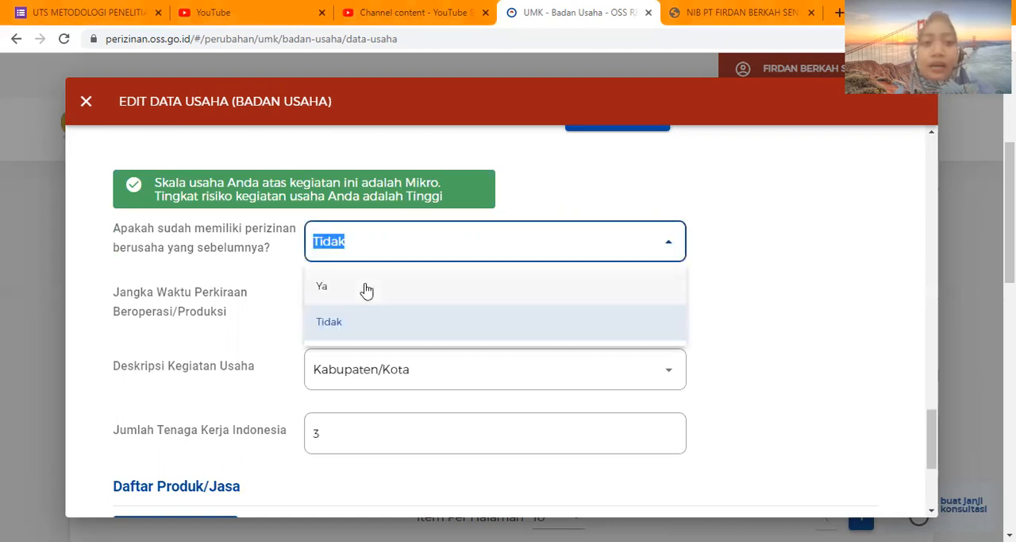
pyautogui.click(364, 288)
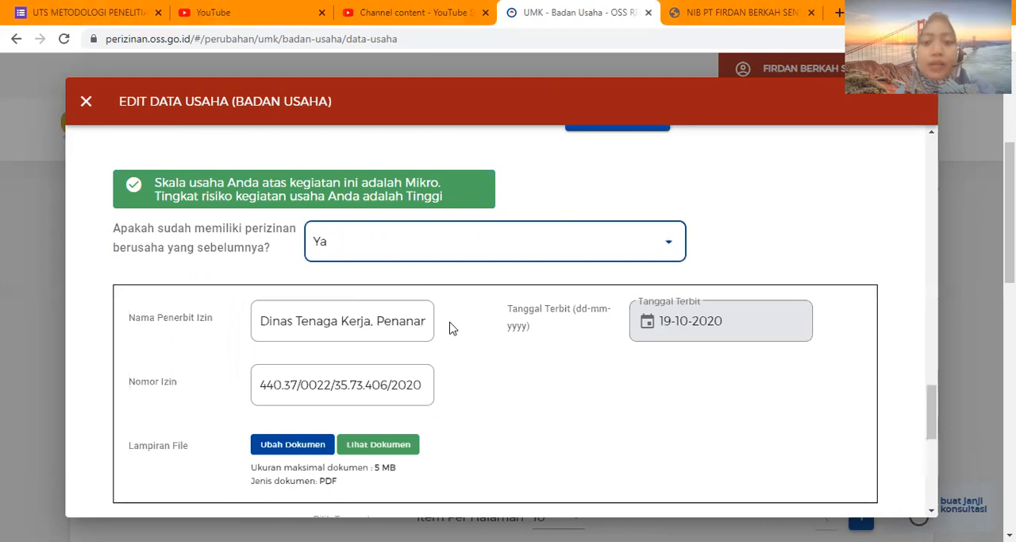
# Examine the previous licence's issuer, number, issue date and attached document fields.
pyautogui.scroll(-1, 397, 276)
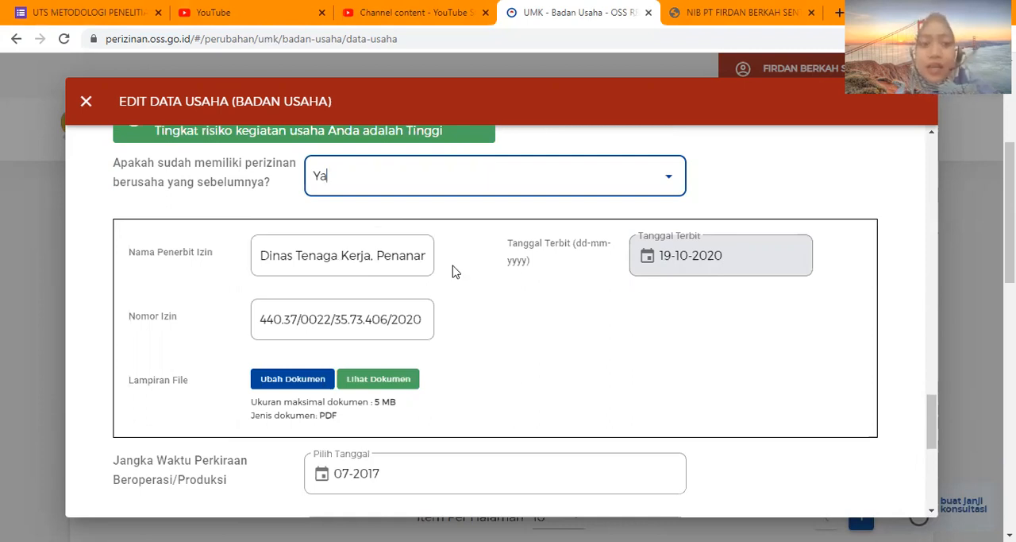
pyautogui.click(321, 255)
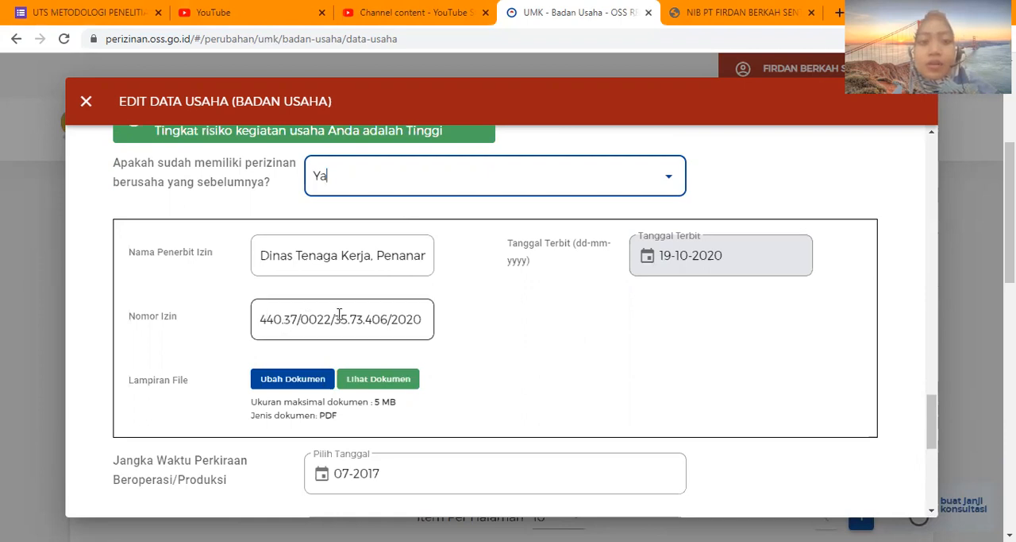
pyautogui.scroll(-1, 290, 331)
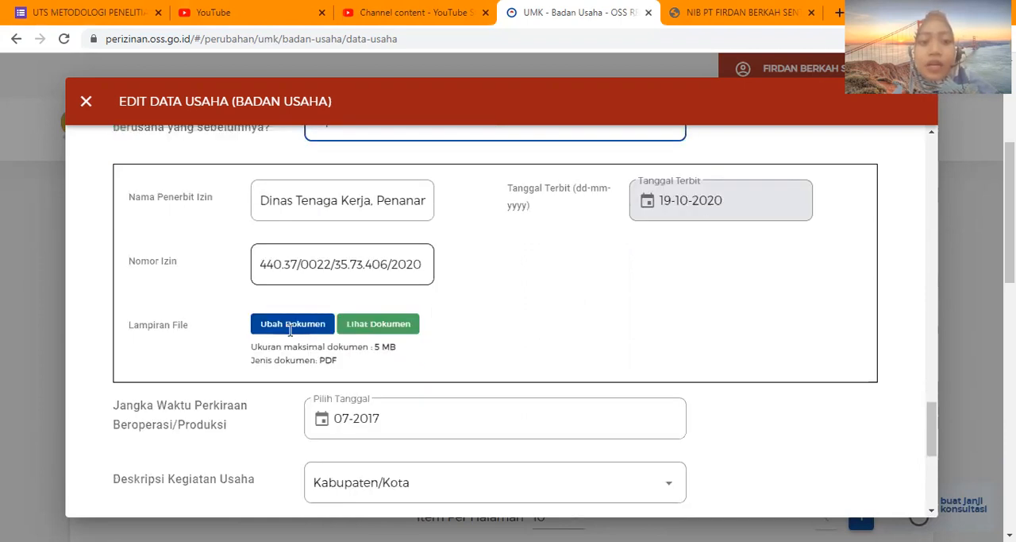
pyautogui.scroll(-1, 329, 293)
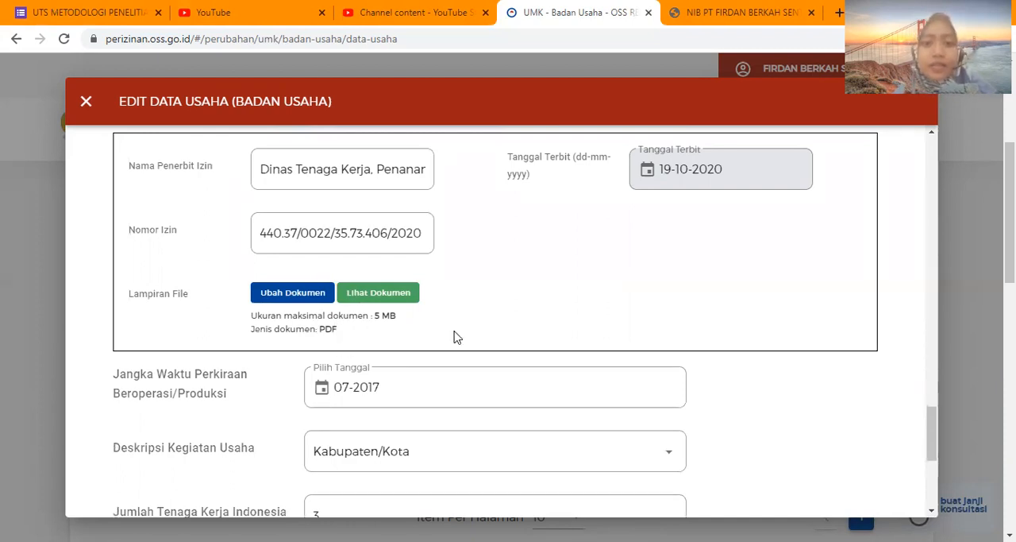
pyautogui.scroll(-1, 457, 338)
pyautogui.scroll(1, 457, 338)
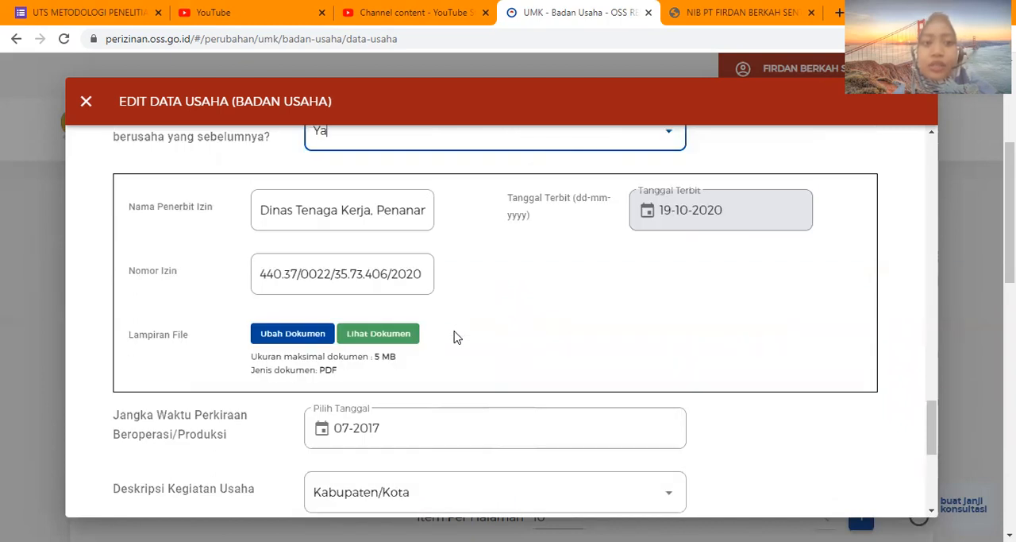
pyautogui.scroll(1, 457, 338)
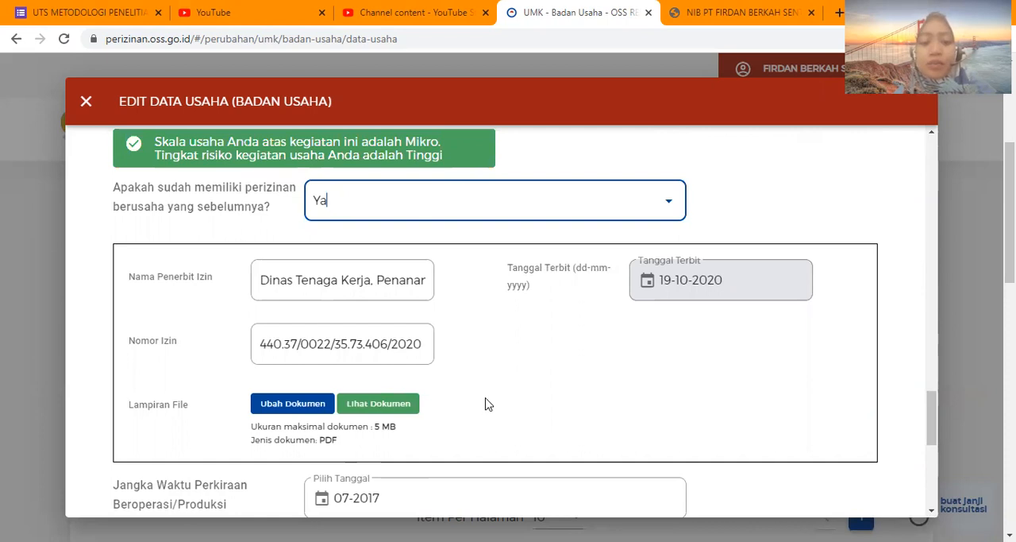
# Choose Kabupaten/Kota as the business activity description and activate the Indonesian workforce number field.
pyautogui.scroll(-3, 486, 404)
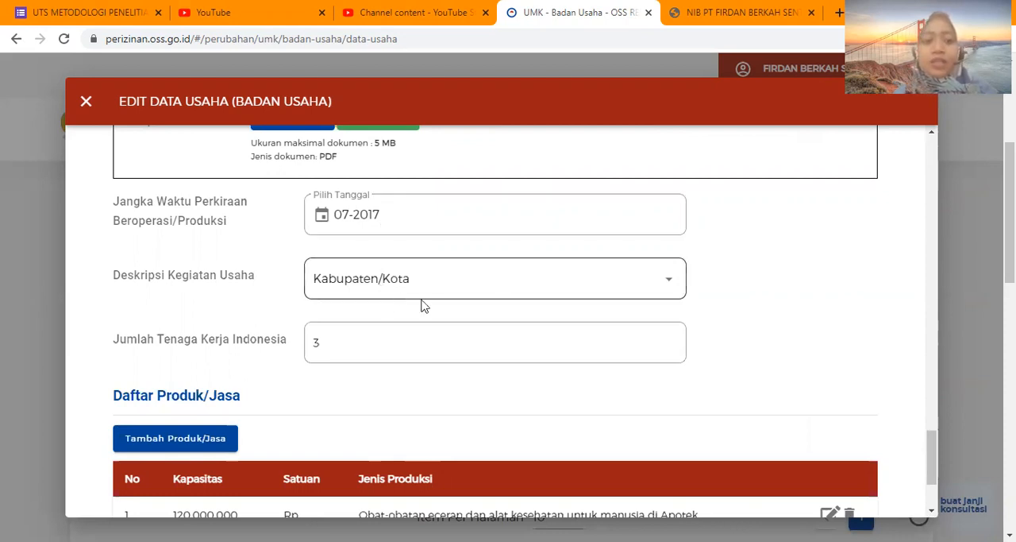
pyautogui.click(516, 287)
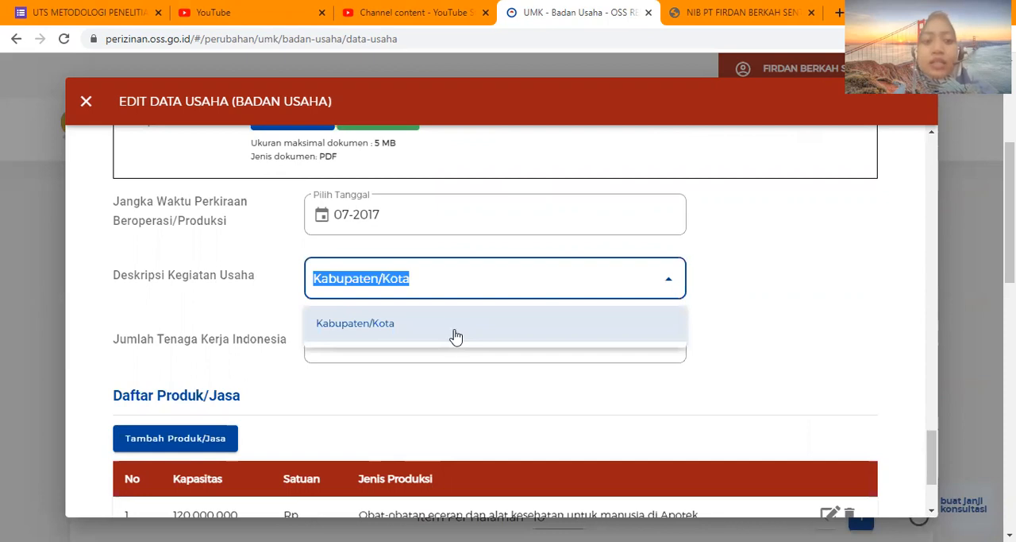
pyautogui.click(387, 324)
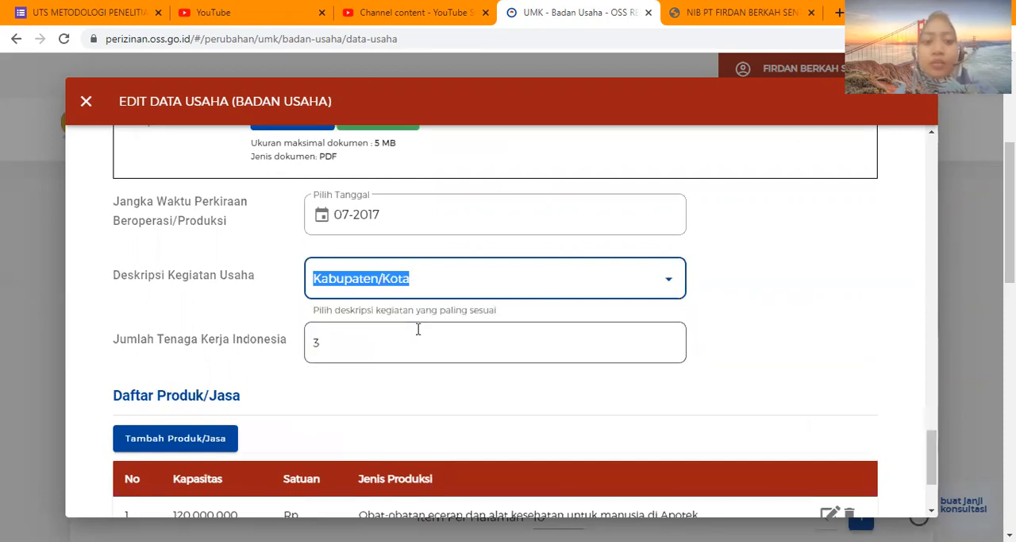
pyautogui.scroll(-1, 417, 329)
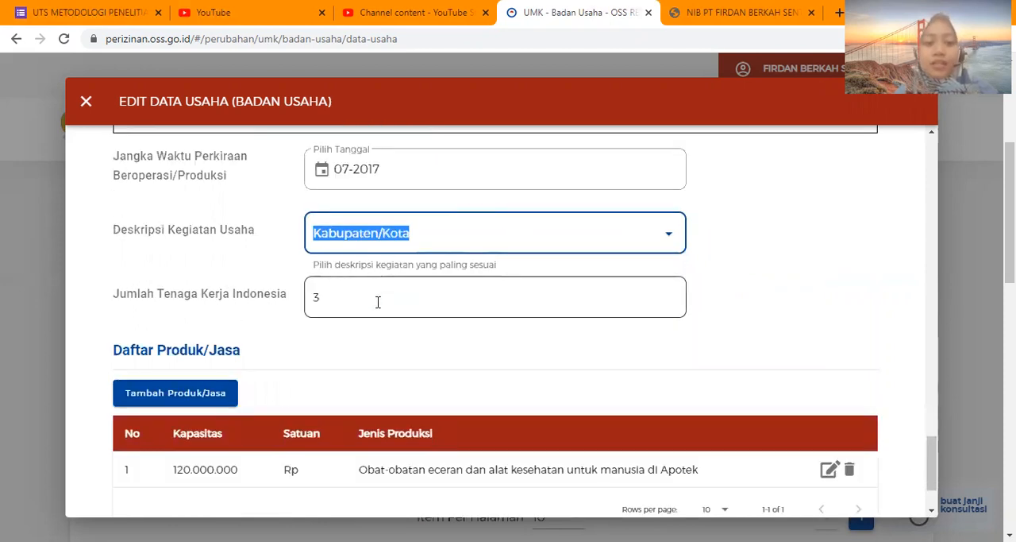
pyautogui.click(370, 309)
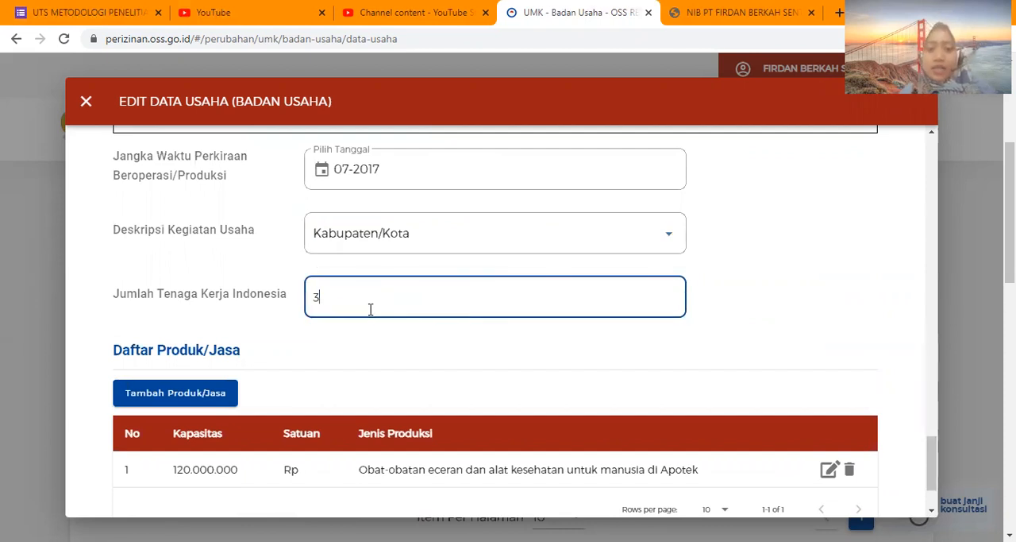
# Start adding a product/service entry and choose Lainnya as its type.
pyautogui.scroll(-1, 371, 310)
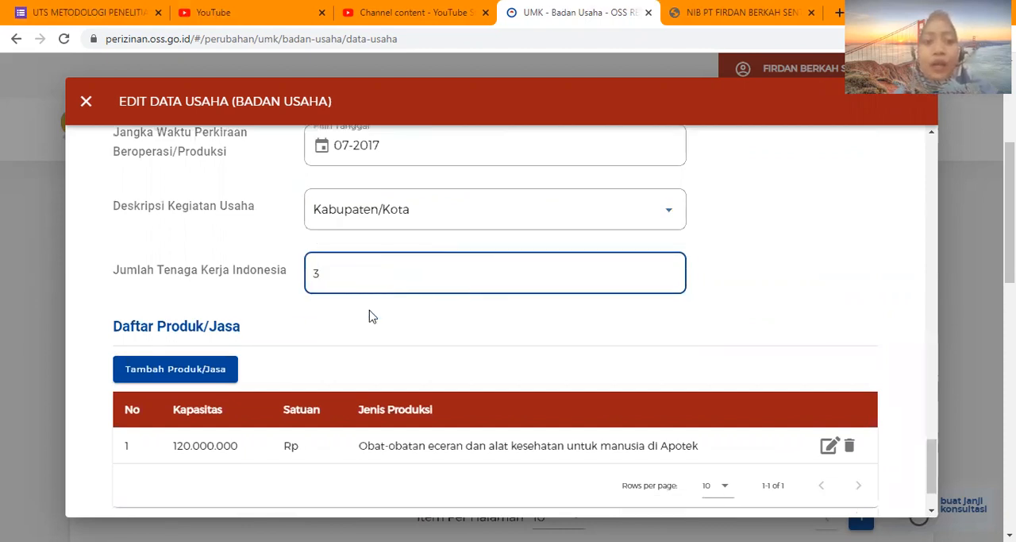
pyautogui.scroll(-1, 297, 340)
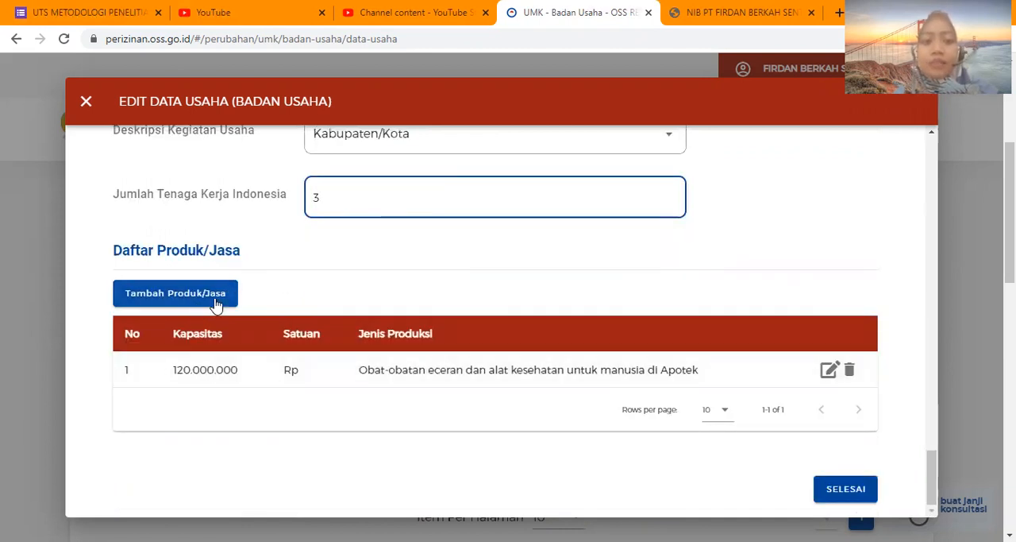
pyautogui.click(173, 295)
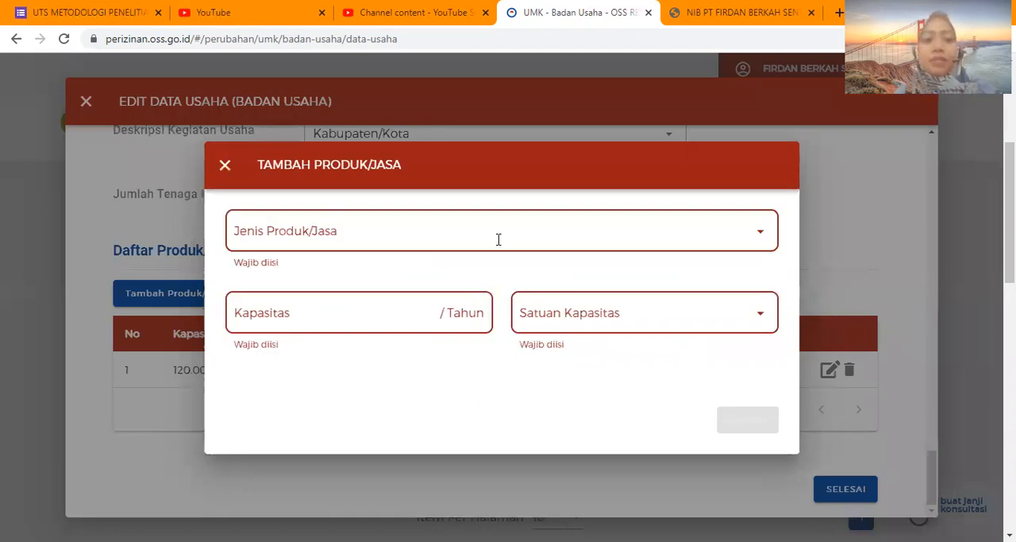
pyautogui.click(530, 235)
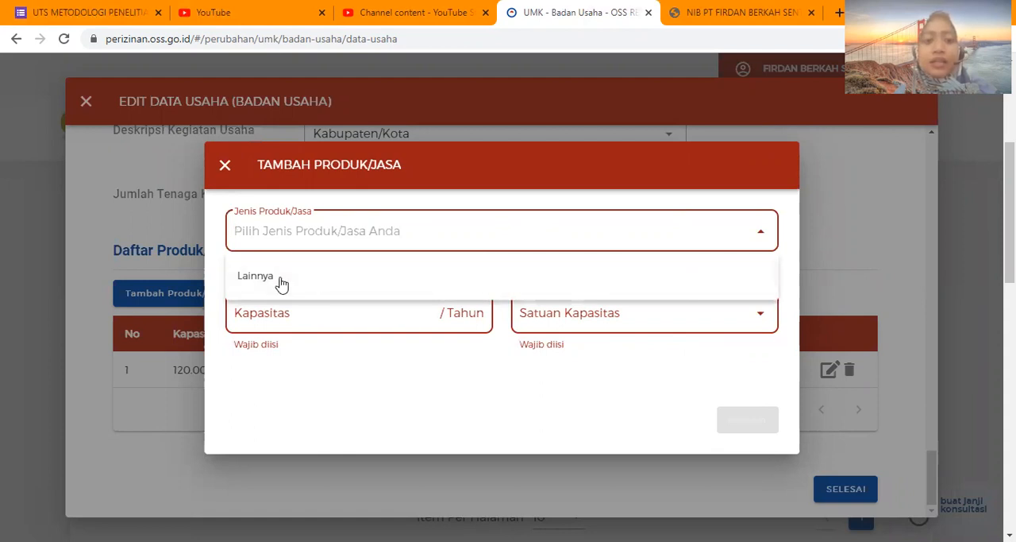
pyautogui.click(327, 262)
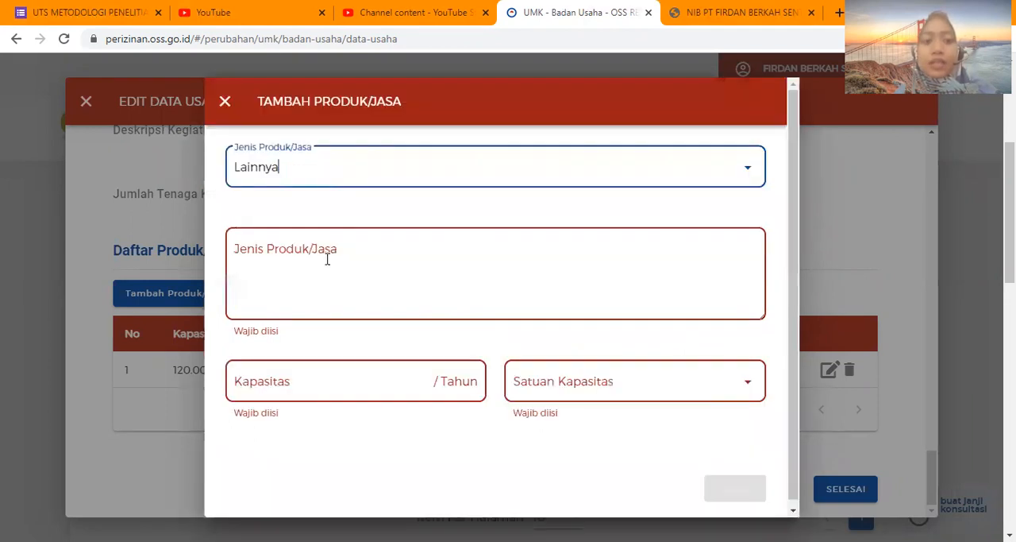
# Describe the new product/service as "Obat dan alat kesehatan untuk manusia di Apotek".
pyautogui.click(327, 259)
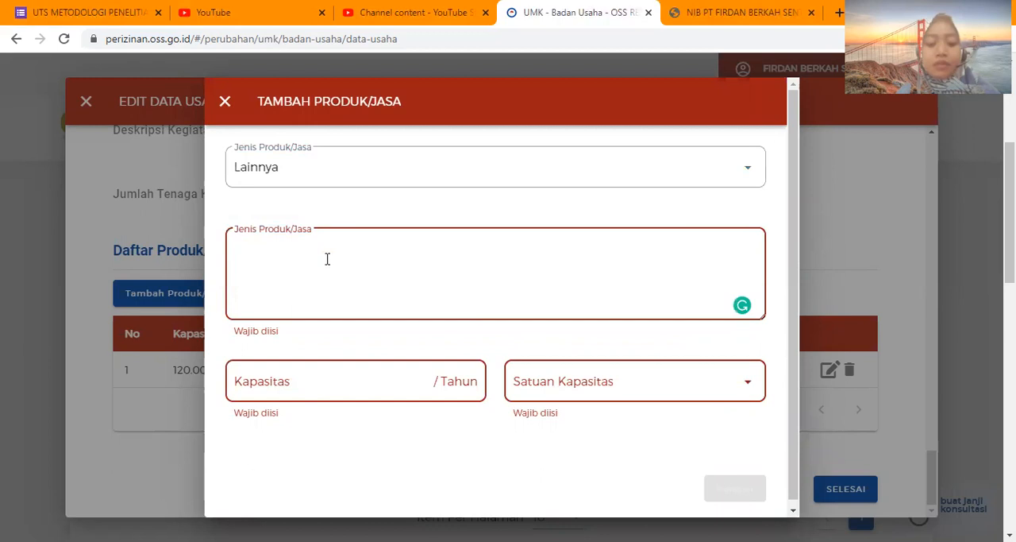
pyautogui.write('Obat')
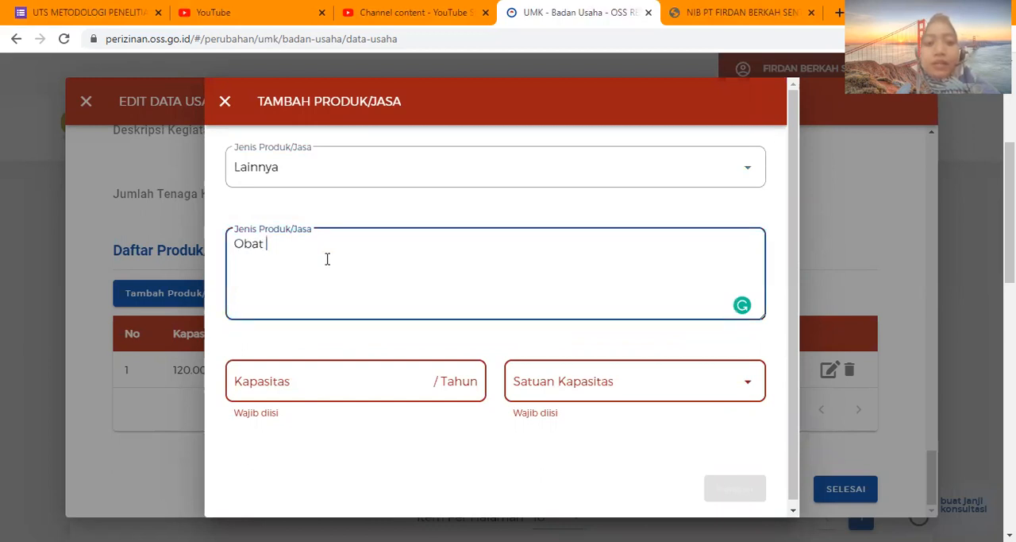
pyautogui.write(' dan ala')
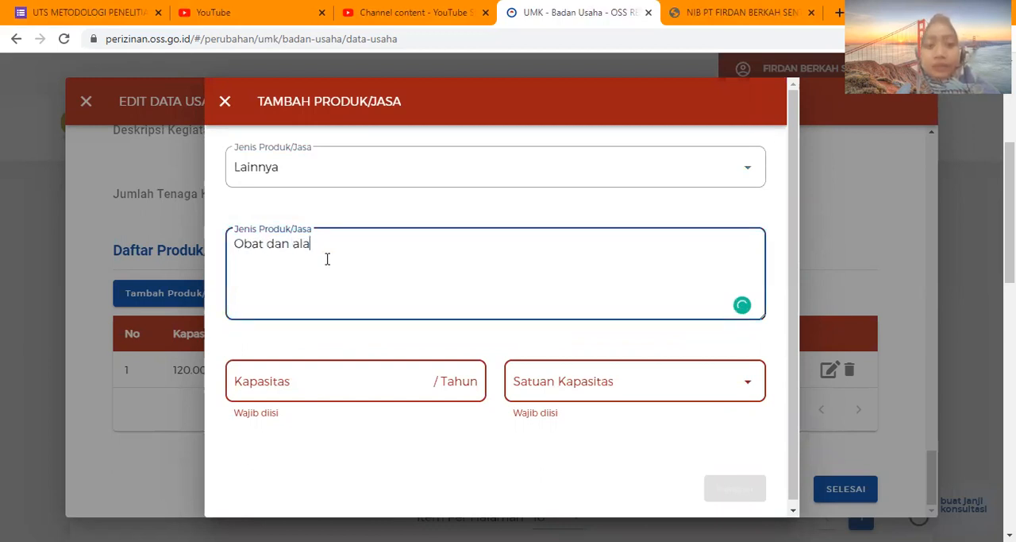
pyautogui.write('t kes')
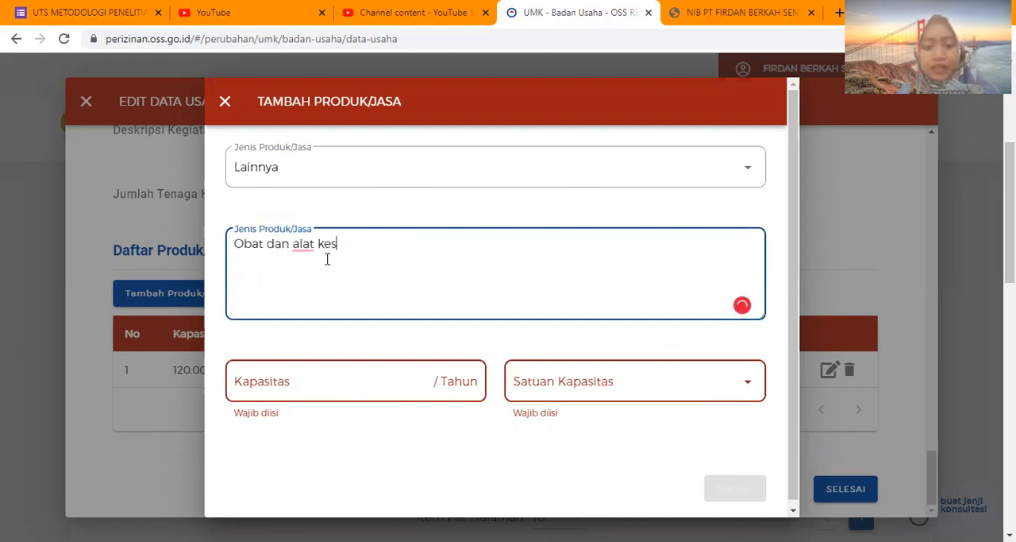
pyautogui.write('ehatan unt')
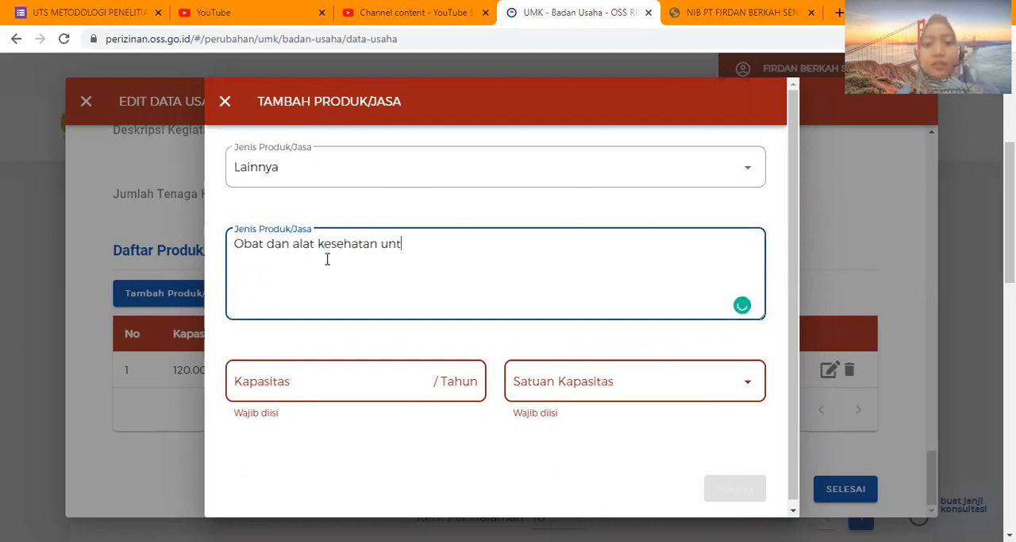
pyautogui.write('uk manusia do')
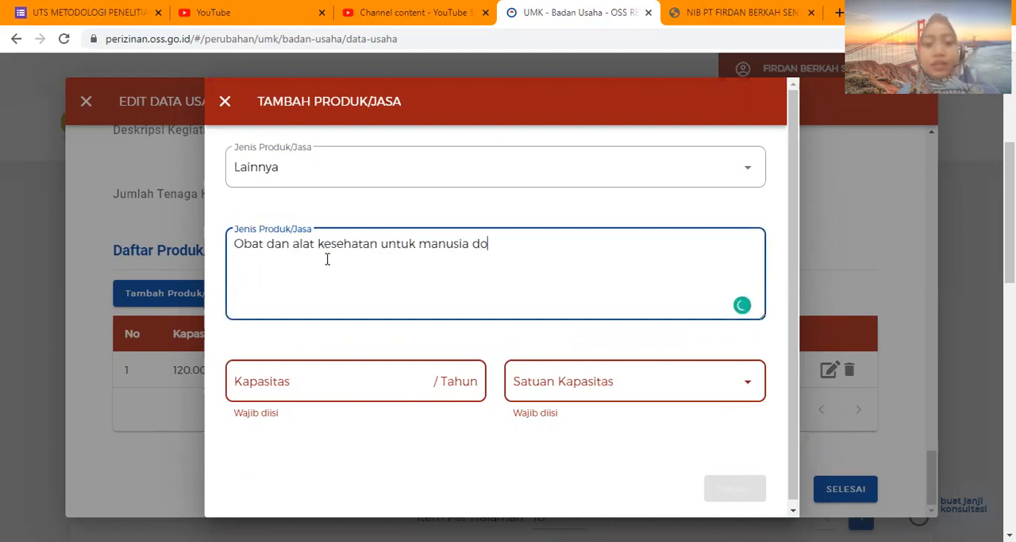
pyautogui.write(' A')
pyautogui.press('BackSpace')
pyautogui.press('BackSpace')
pyautogui.press('BackSpace')
pyautogui.write('i')
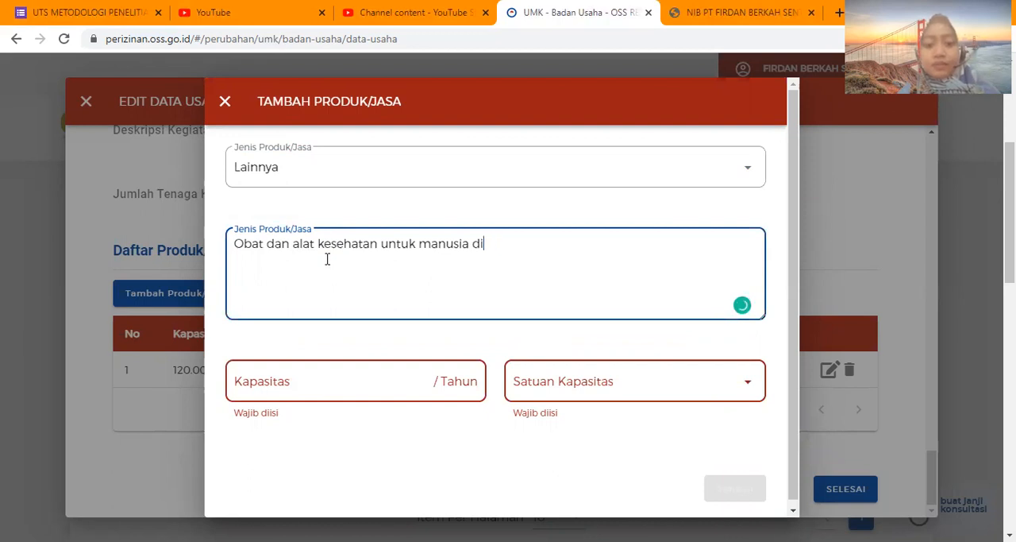
pyautogui.write(' Apotek')
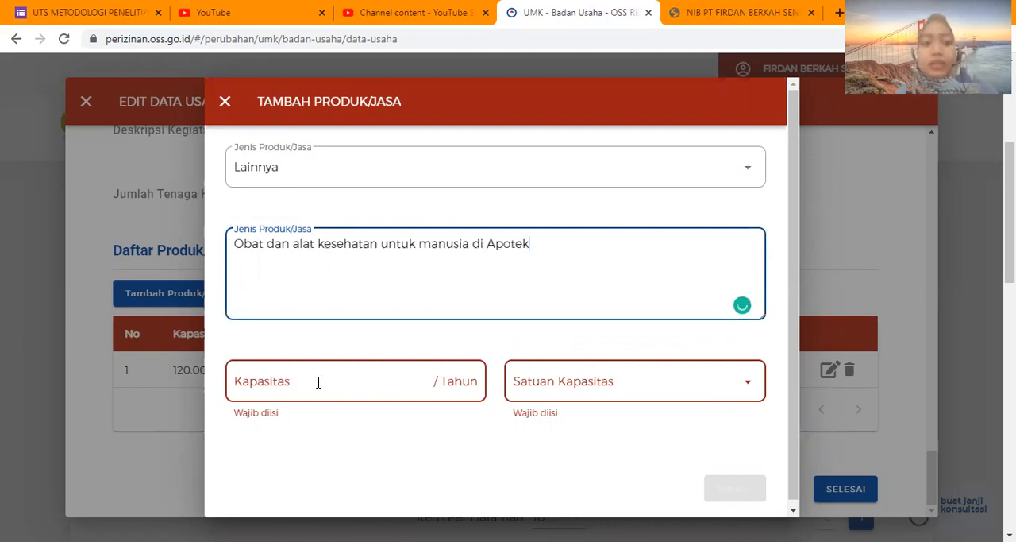
# Set the product's yearly capacity to 10.000.000 with Rp as the capacity unit, and close the entry without saving it.
pyautogui.click(318, 382)
pyautogui.click(555, 381)
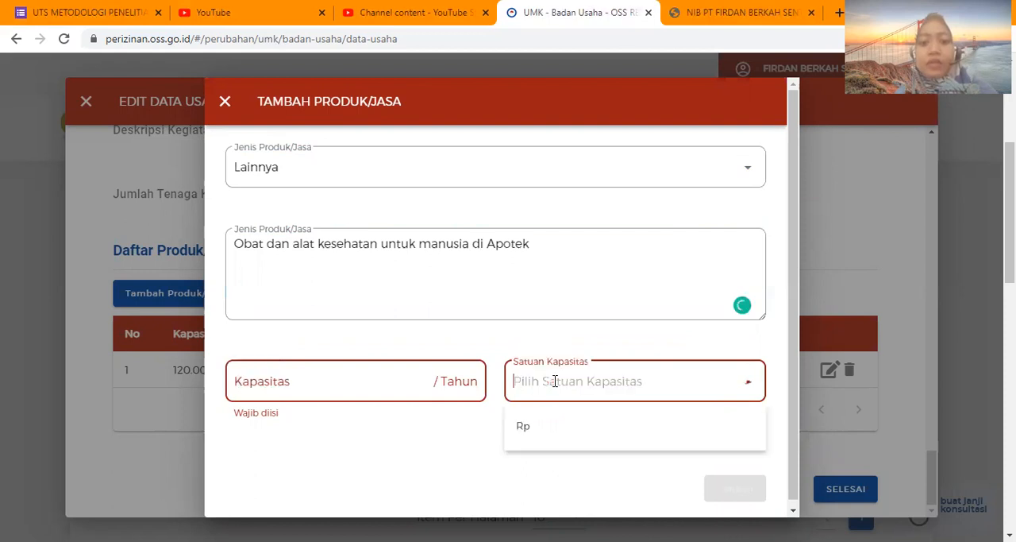
pyautogui.click(533, 437)
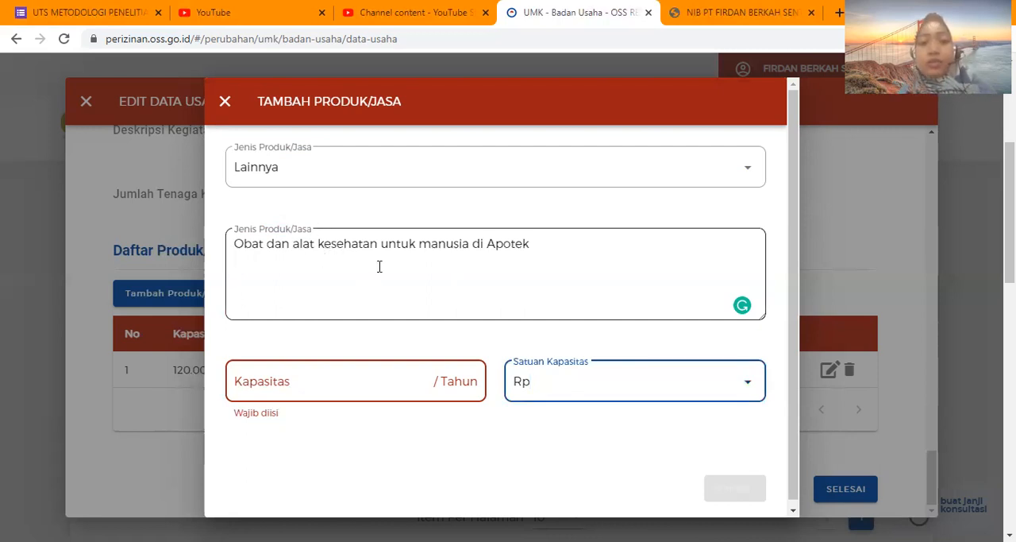
pyautogui.click(320, 384)
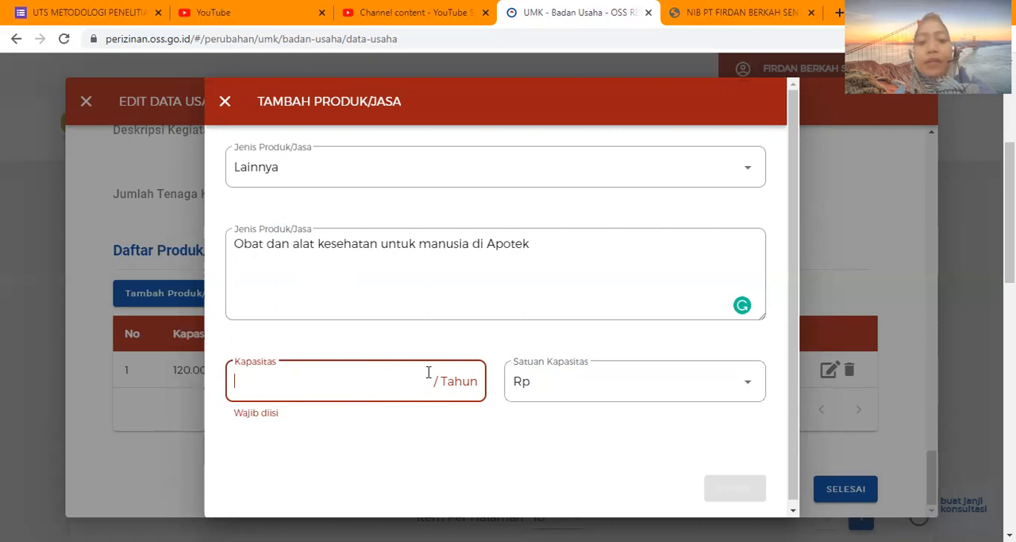
pyautogui.click(576, 385)
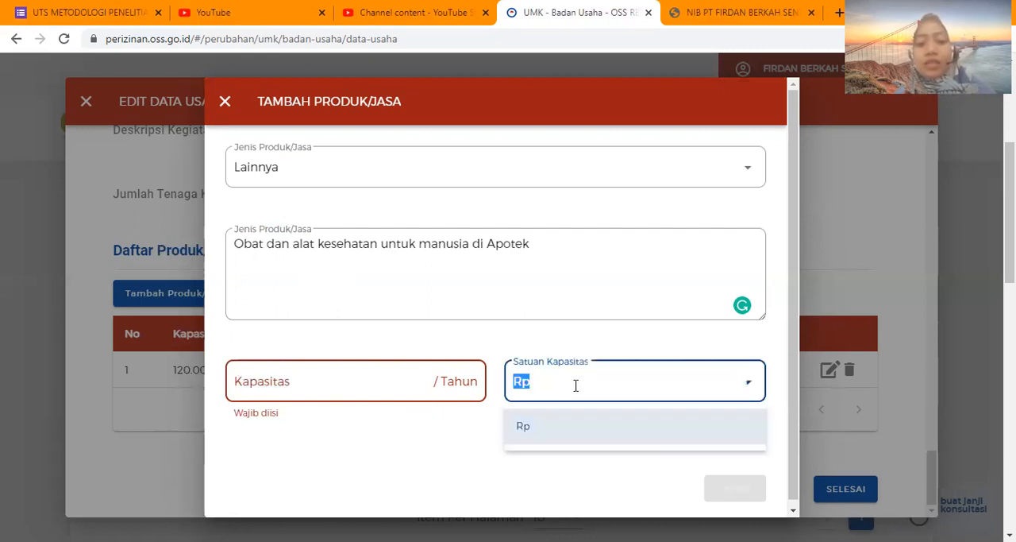
pyautogui.click(559, 433)
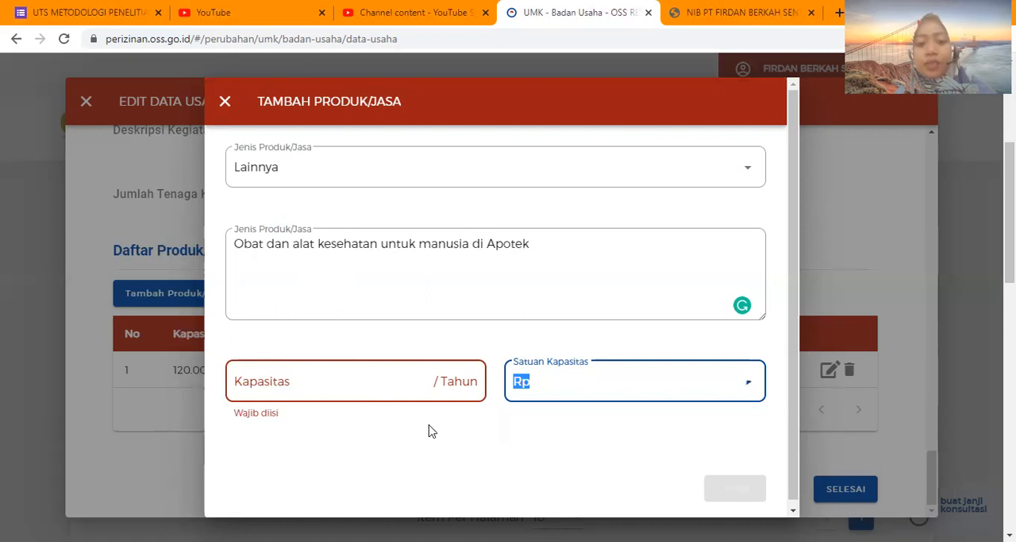
pyautogui.click(351, 385)
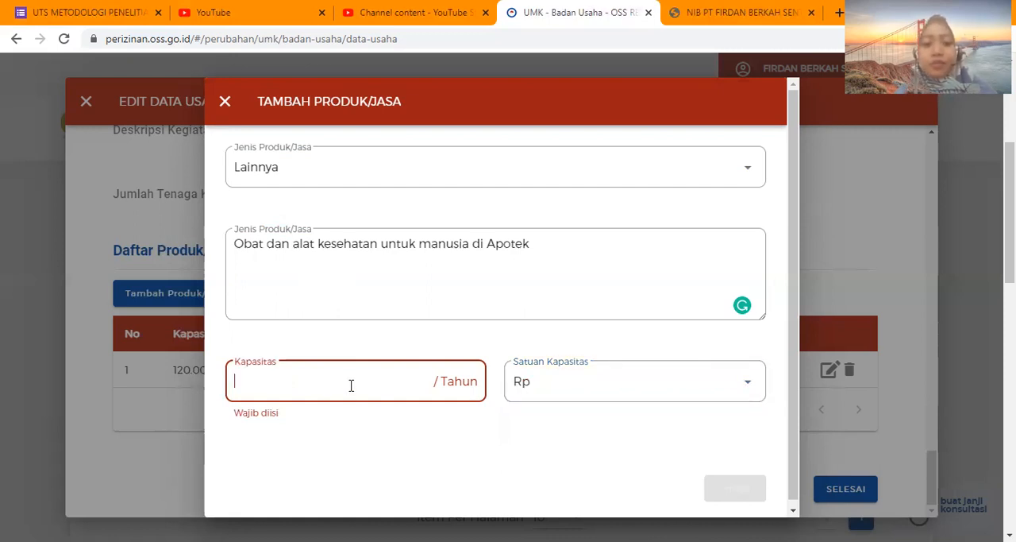
pyautogui.write('10.000.000')
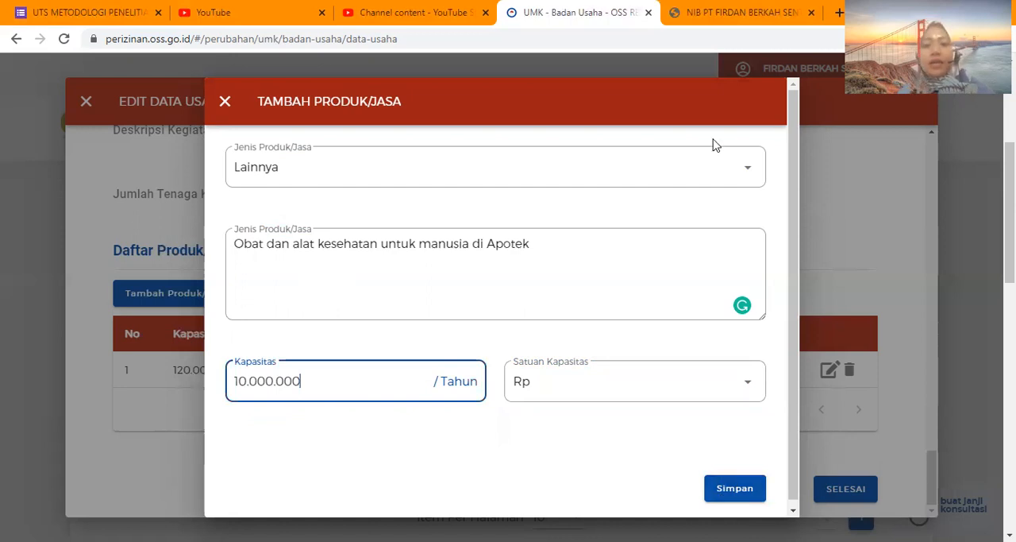
pyautogui.click(225, 103)
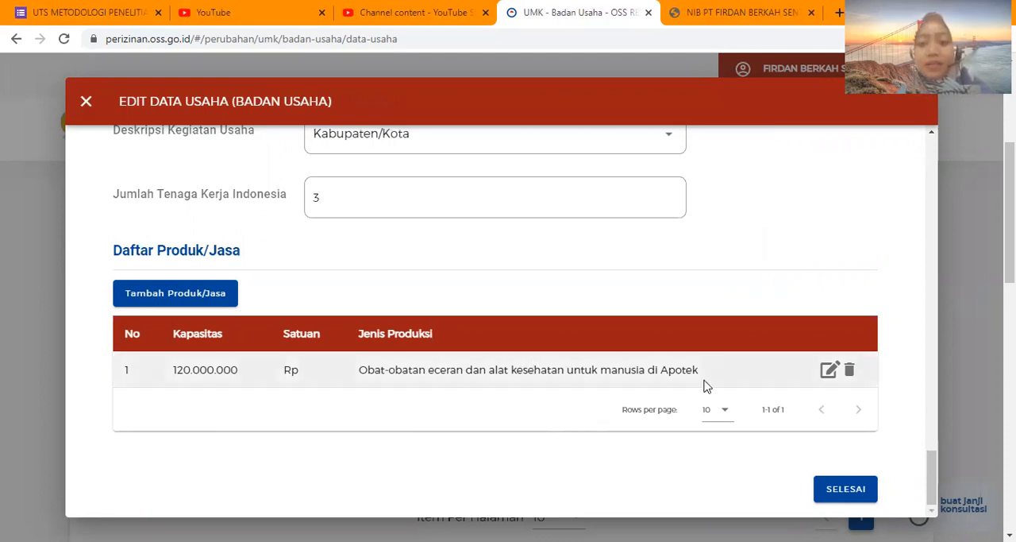
# Review the business details, previous licence, operating date and product/service list in the business data form, and close it without finishing.
pyautogui.scroll(5, 599, 278)
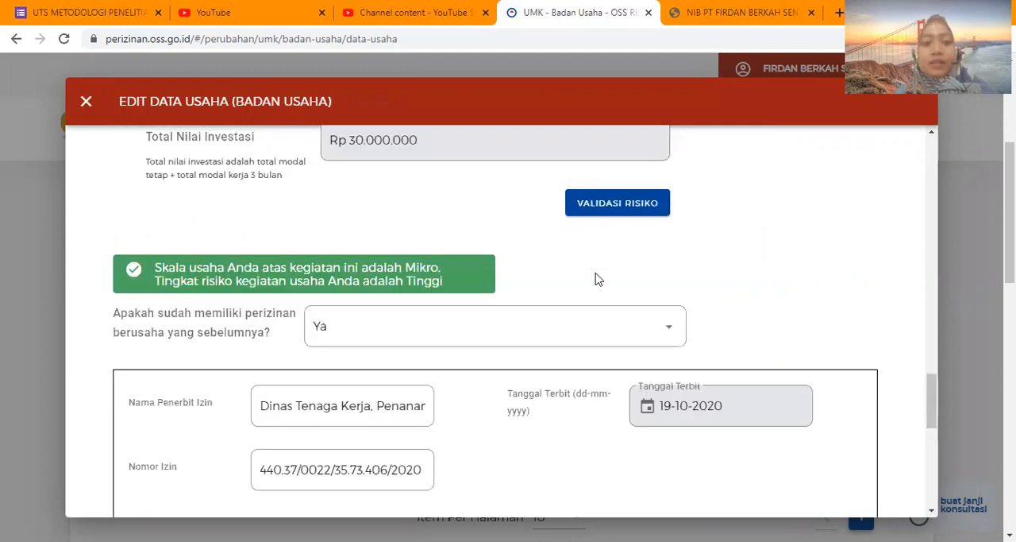
pyautogui.scroll(5, 597, 272)
pyautogui.scroll(5, 598, 271)
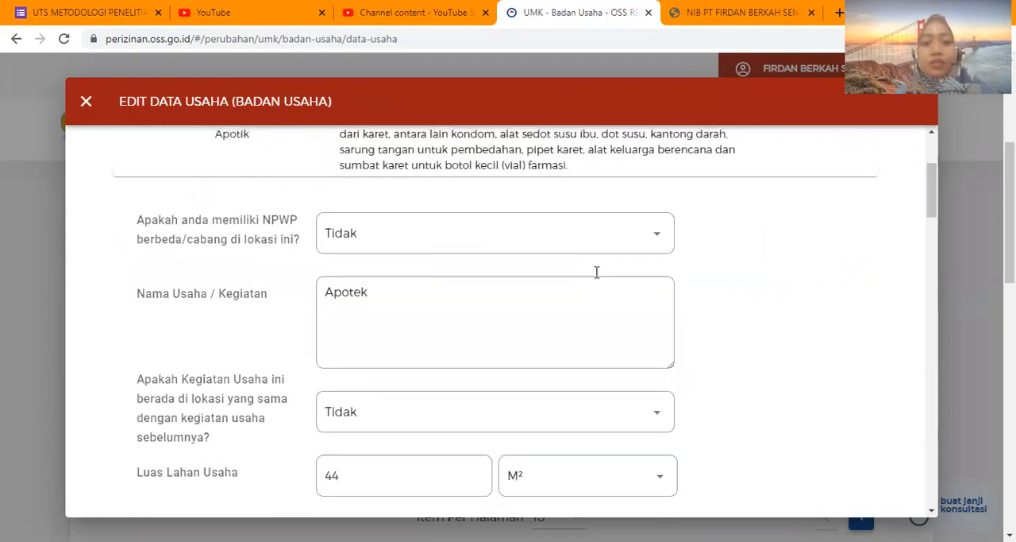
pyautogui.scroll(-5, 597, 278)
pyautogui.scroll(-5, 597, 278)
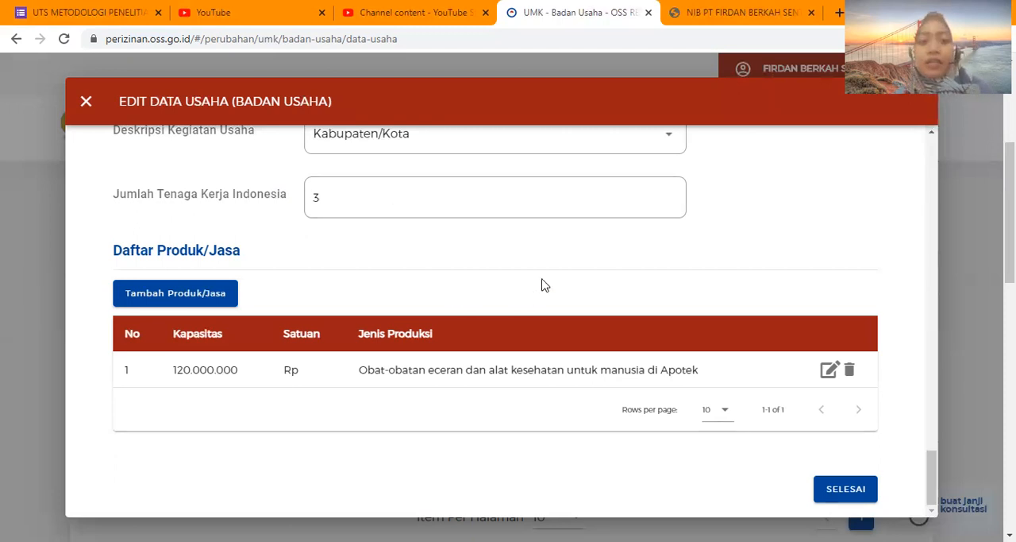
pyautogui.scroll(2, 544, 284)
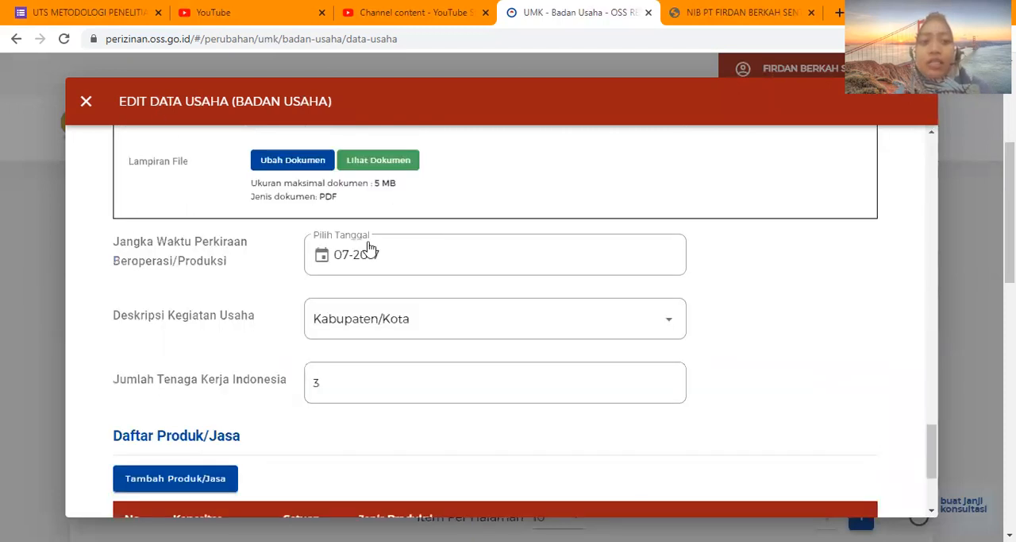
pyautogui.scroll(3, 369, 249)
pyautogui.scroll(-3, 368, 242)
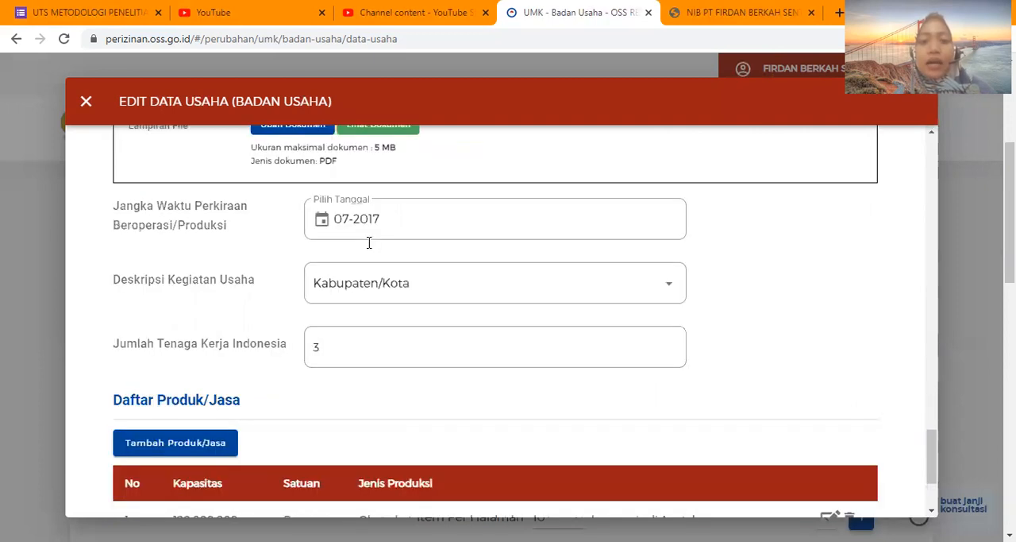
pyautogui.scroll(-2, 655, 264)
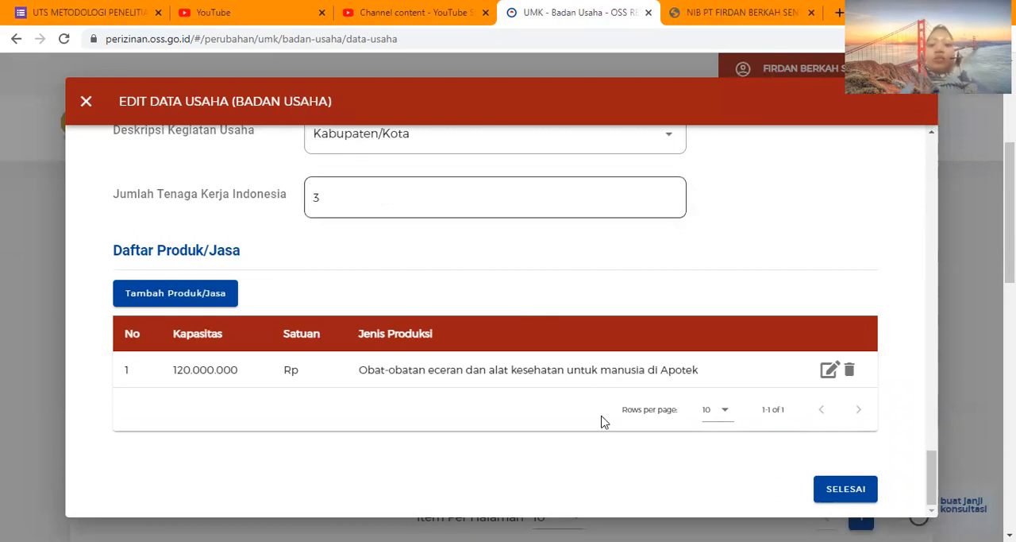
pyautogui.click(88, 114)
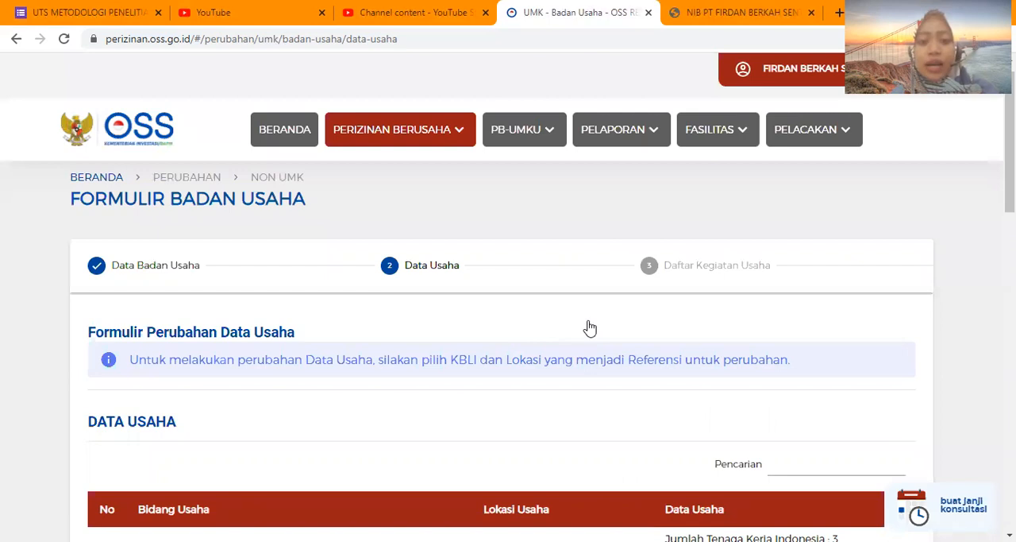
# Examine the Data Usaha table and the answers on import activity, BPJS registration and WLKP number.
pyautogui.scroll(-5, 590, 326)
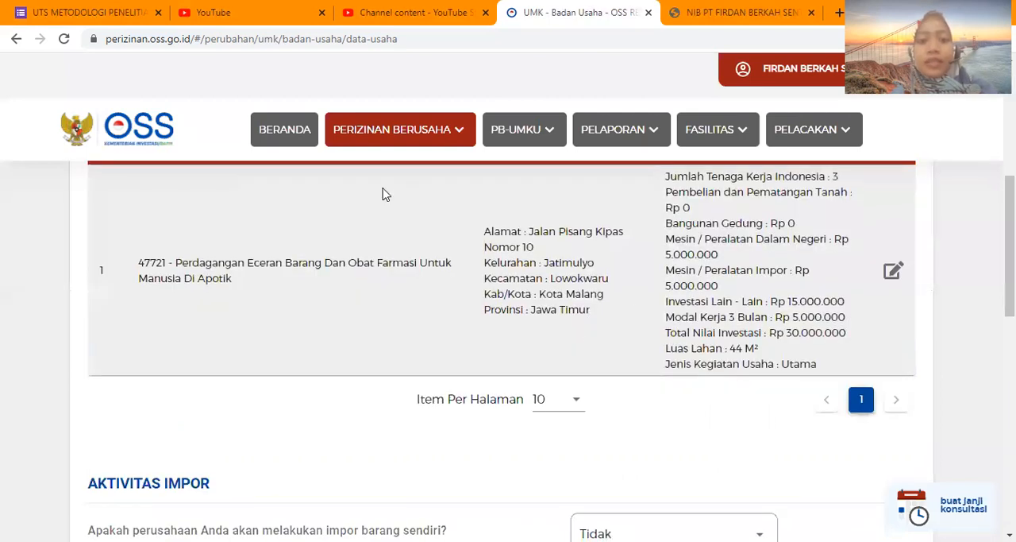
pyautogui.scroll(2, 382, 195)
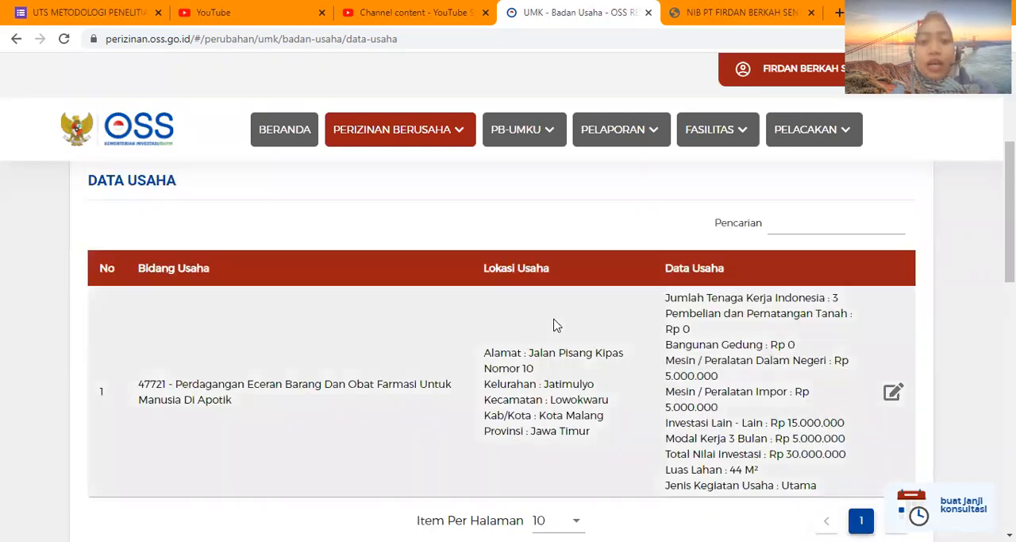
pyautogui.scroll(-1, 556, 285)
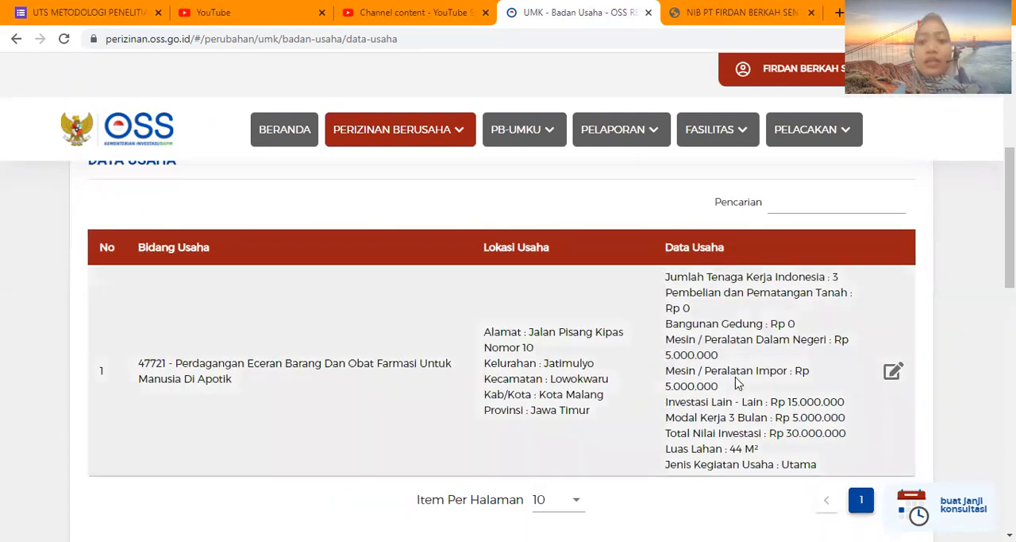
pyautogui.scroll(-3, 735, 384)
pyautogui.scroll(-2, 736, 384)
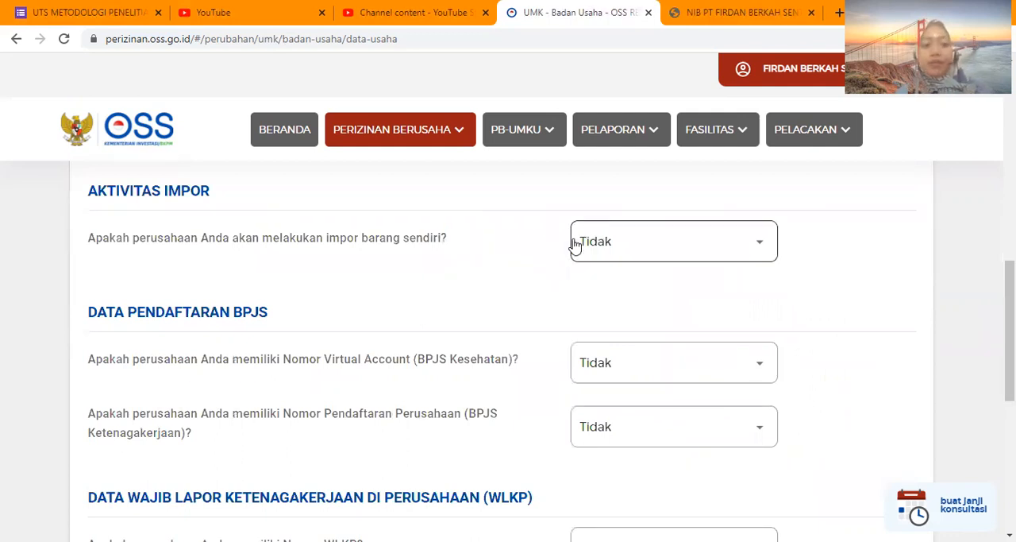
pyautogui.scroll(1, 320, 243)
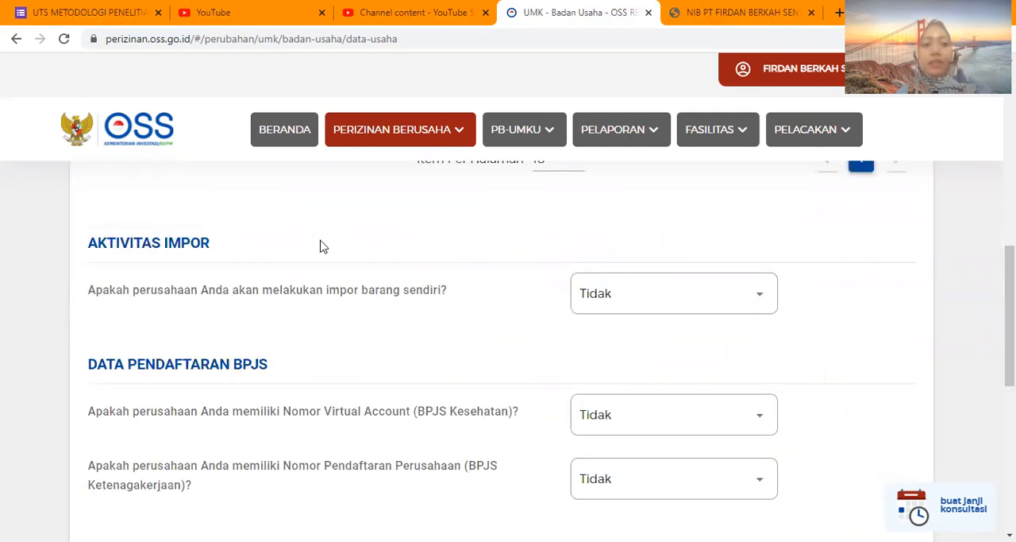
pyautogui.scroll(-1, 245, 244)
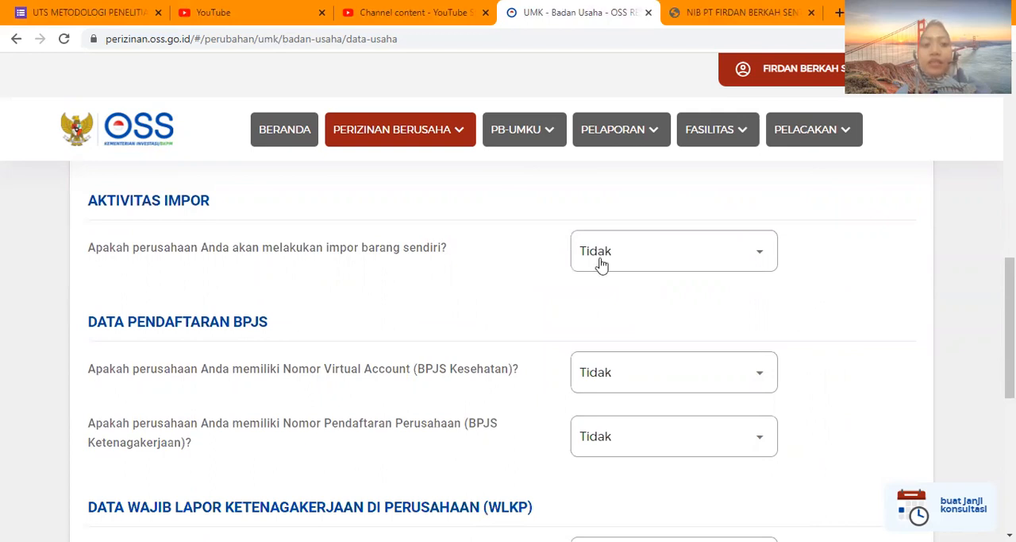
pyautogui.scroll(-1, 575, 312)
pyautogui.scroll(-2, 256, 268)
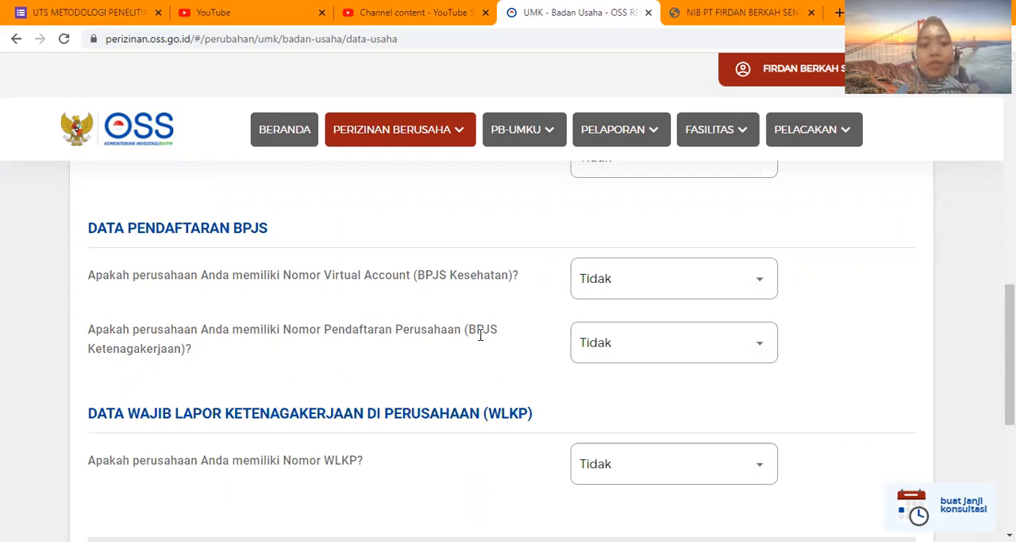
pyautogui.scroll(-2, 475, 340)
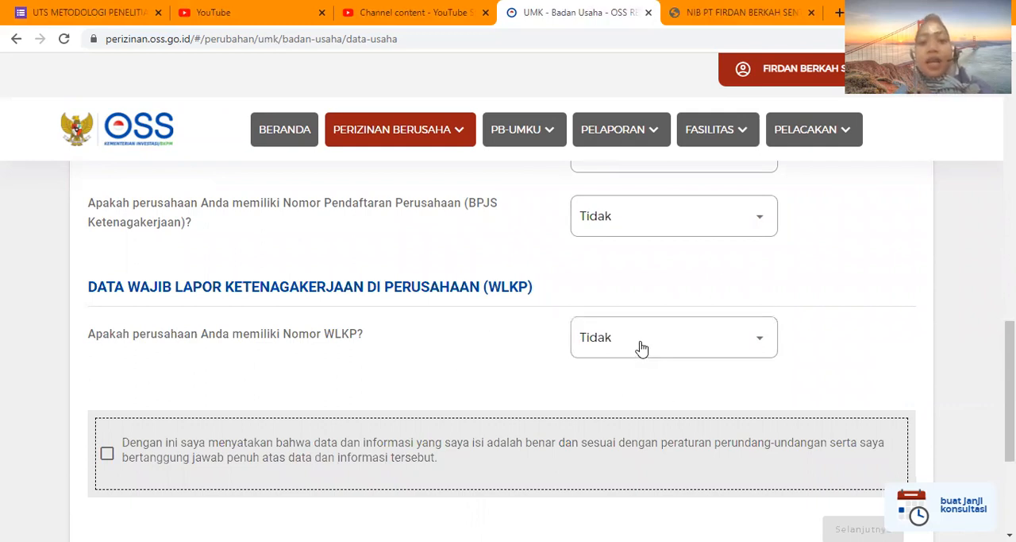
# Accept the declaration that the data is true and compliant, and proceed to the Daftar Kegiatan Usaha stage.
pyautogui.scroll(-1, 536, 330)
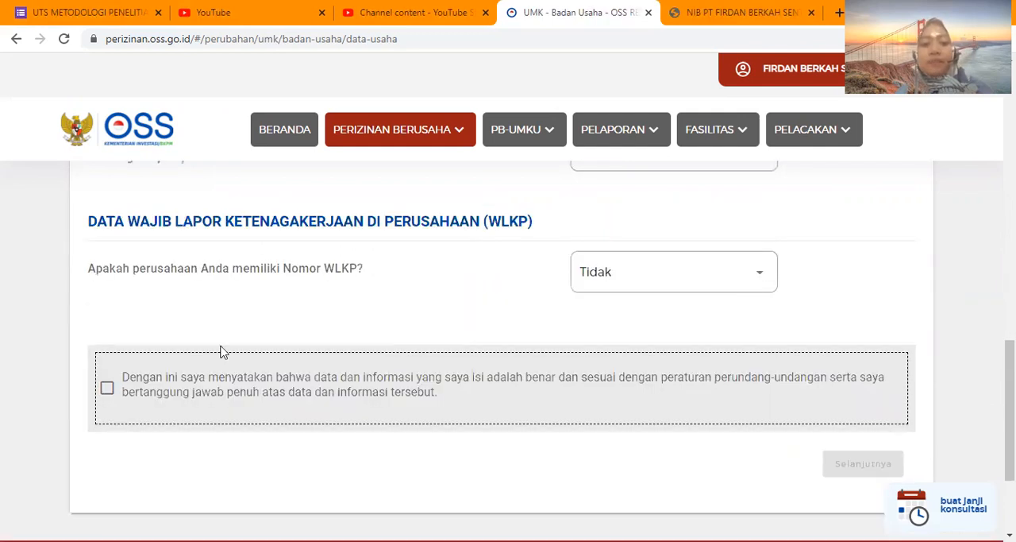
pyautogui.press('space')
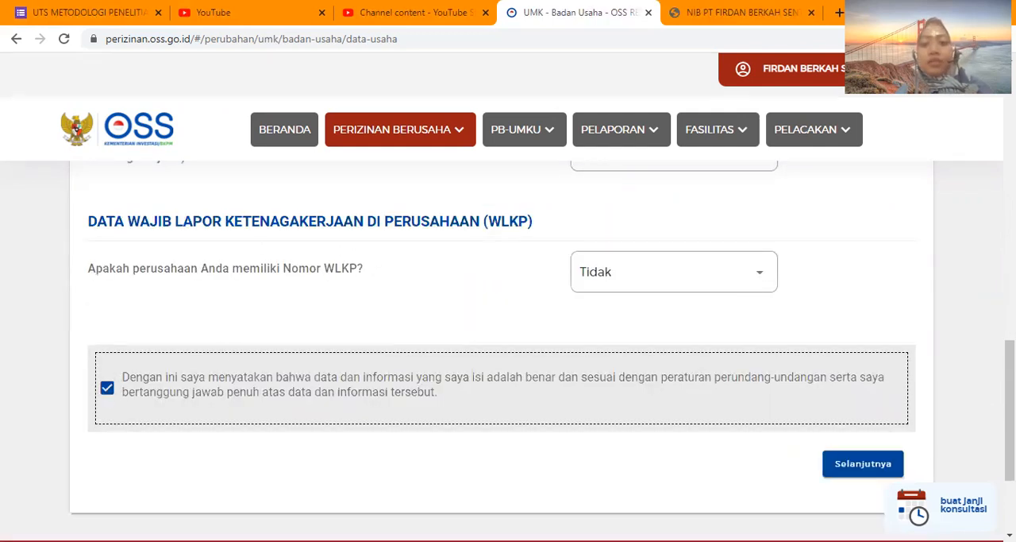
pyautogui.scroll(1, 852, 508)
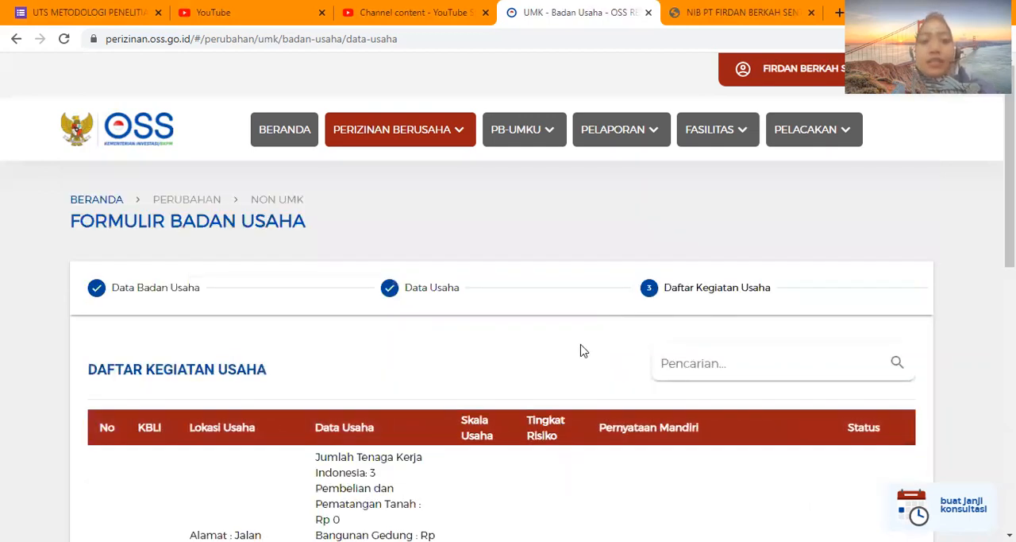
pyautogui.scroll(-1, 584, 351)
pyautogui.scroll(-1, 584, 351)
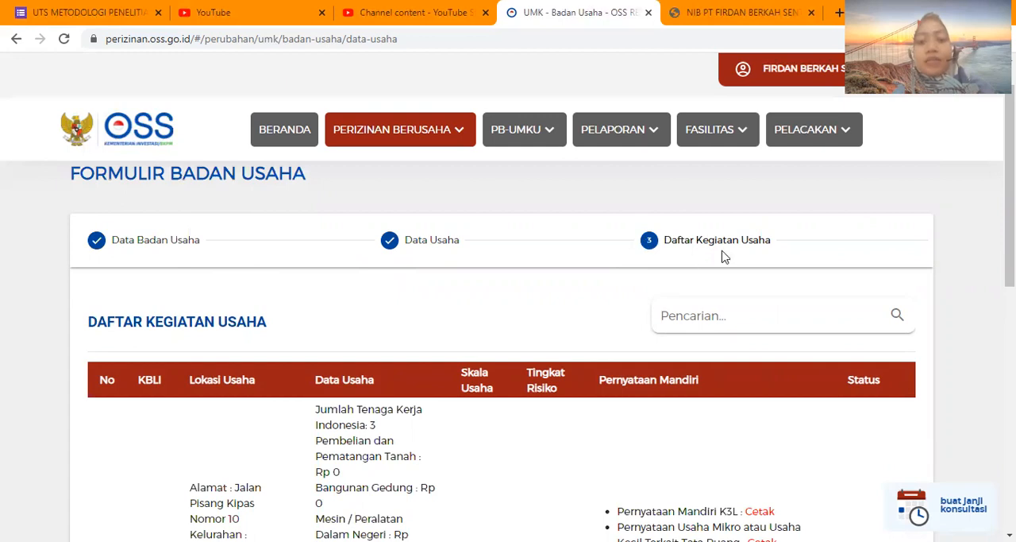
# Review the pharmacy's entry in the Daftar Kegiatan Usaha table and open the NIB print preview.
pyautogui.scroll(-1, 652, 285)
pyautogui.scroll(-1, 653, 285)
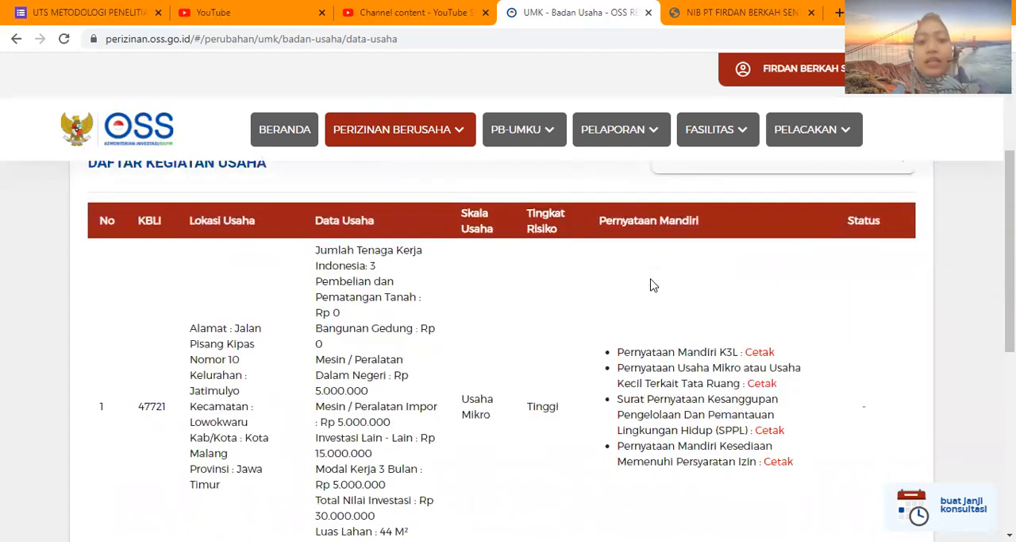
pyautogui.scroll(-1, 266, 370)
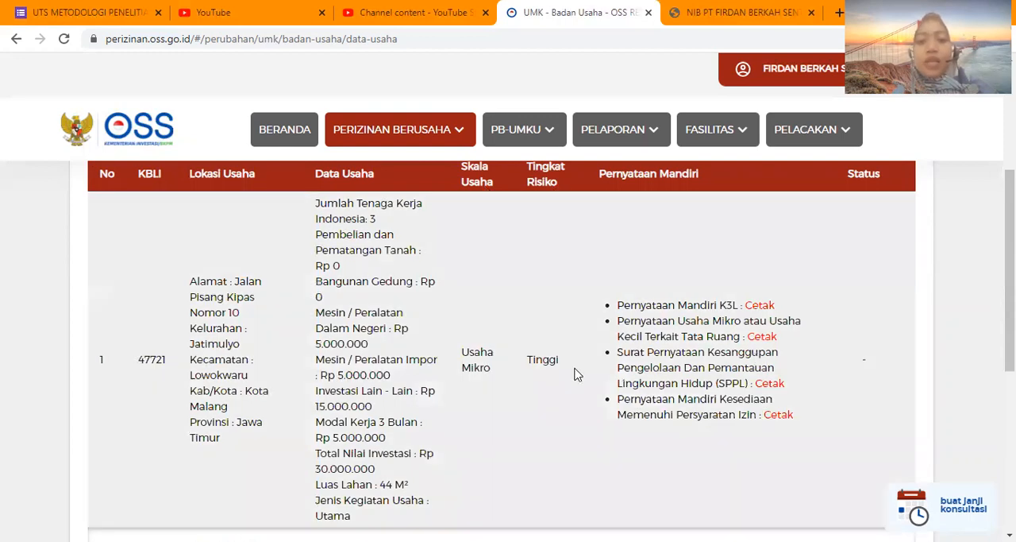
pyautogui.scroll(-1, 577, 375)
pyautogui.scroll(-2, 576, 374)
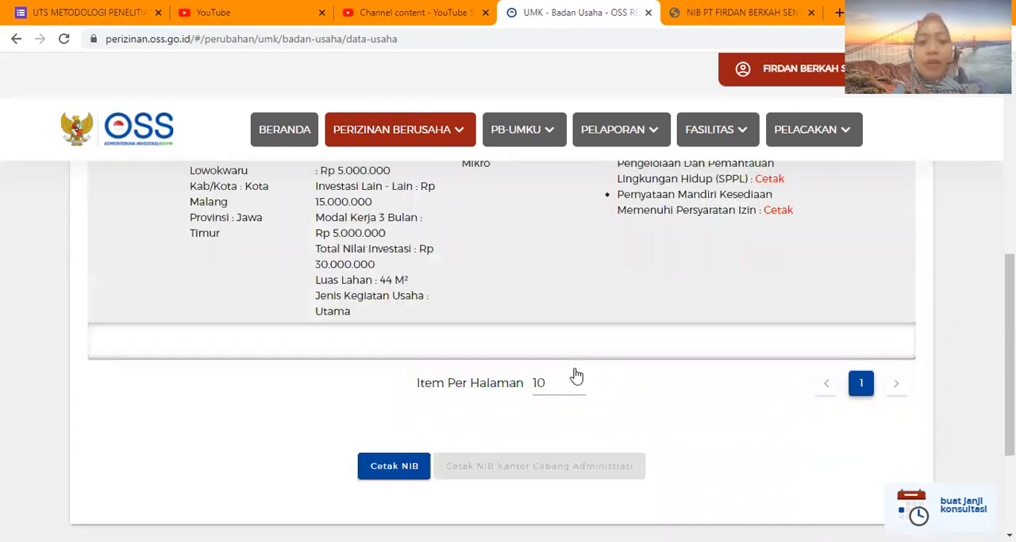
pyautogui.scroll(-1, 404, 436)
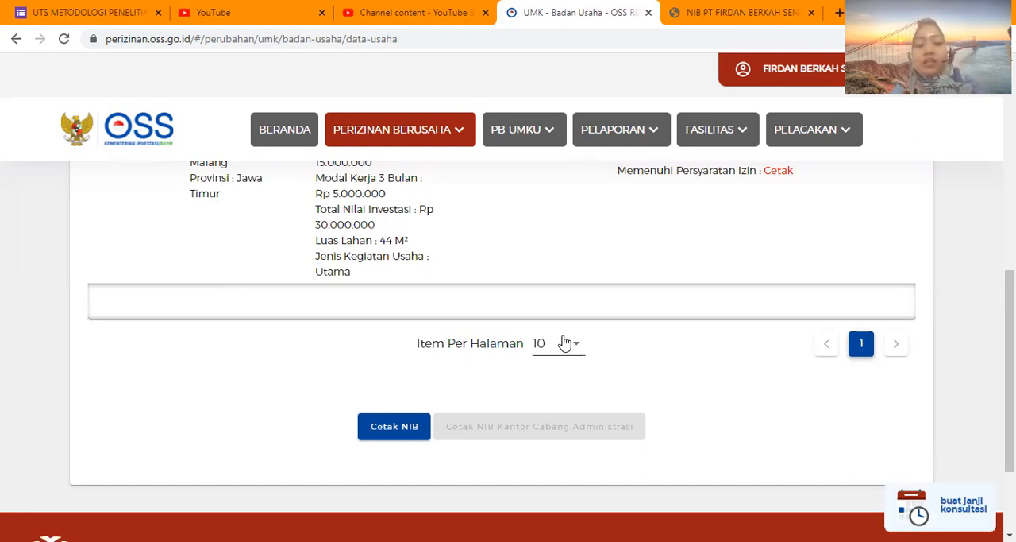
pyautogui.click(399, 429)
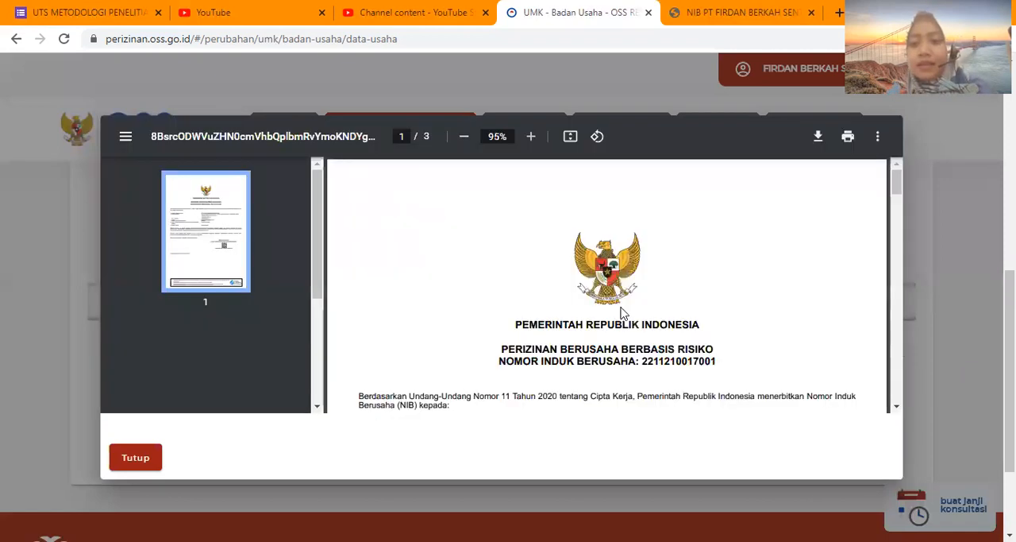
# Read through the NIB certificate and its attachment listing the business fields, and close the preview.
pyautogui.scroll(-1, 571, 328)
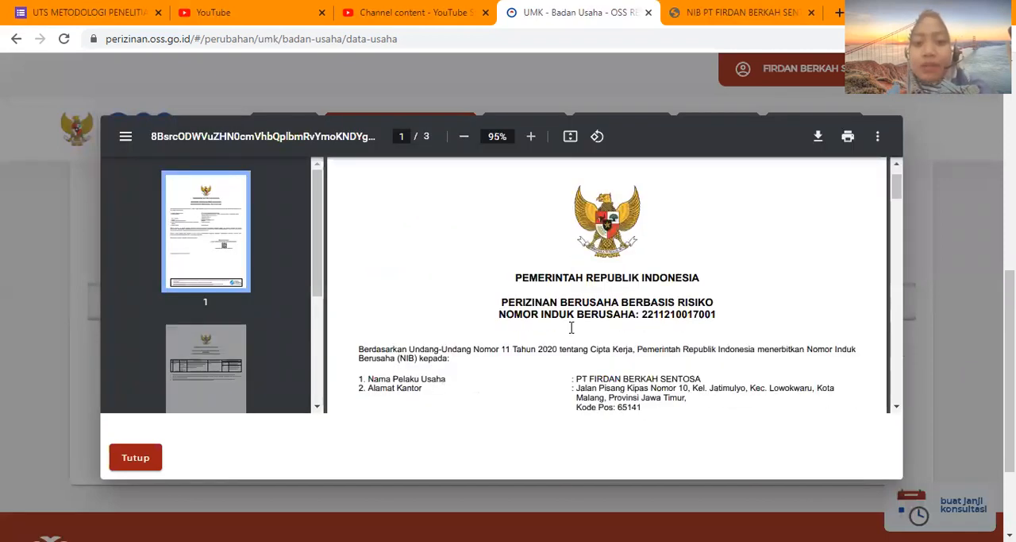
pyautogui.scroll(-1, 571, 328)
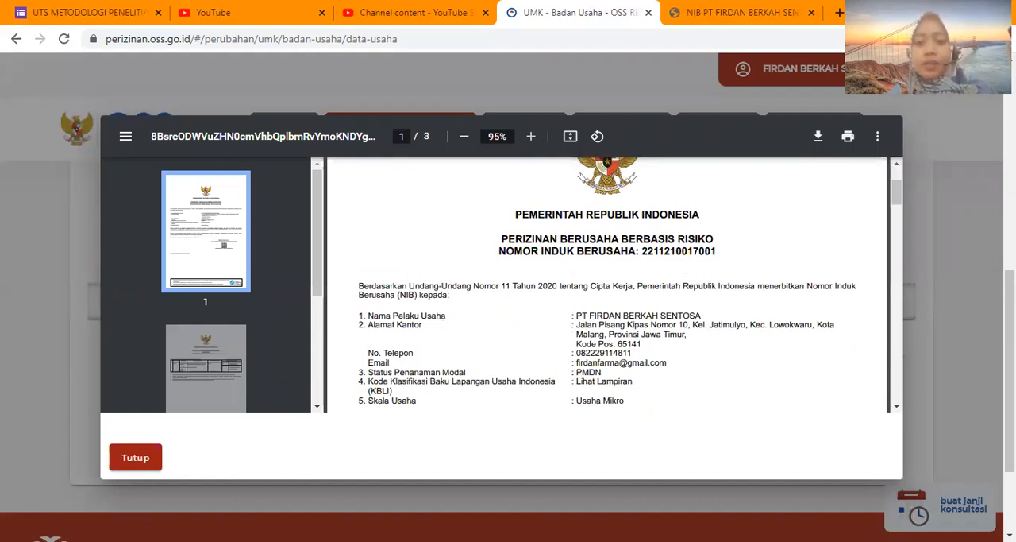
pyautogui.scroll(-1, 717, 214)
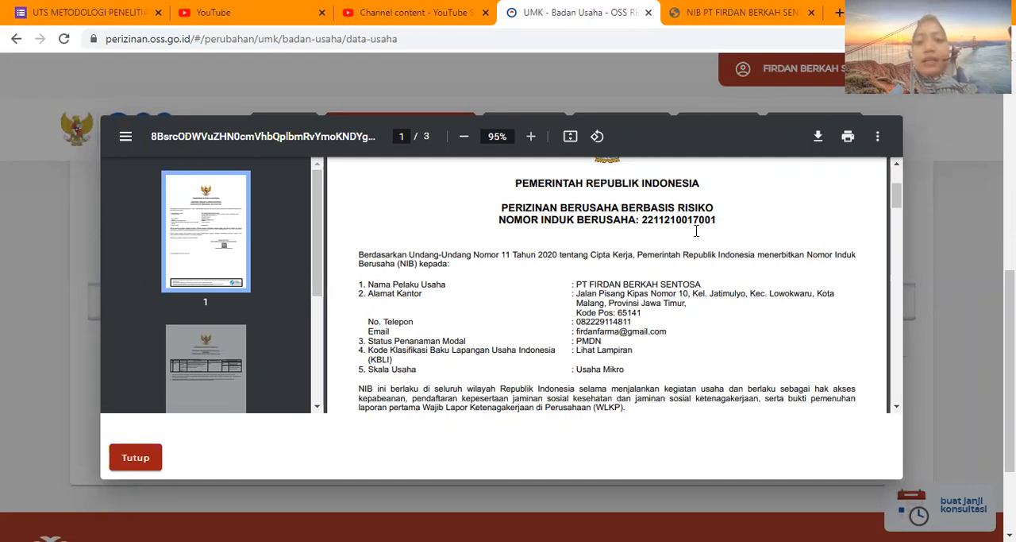
pyautogui.scroll(-3, 695, 230)
pyautogui.scroll(-2, 695, 231)
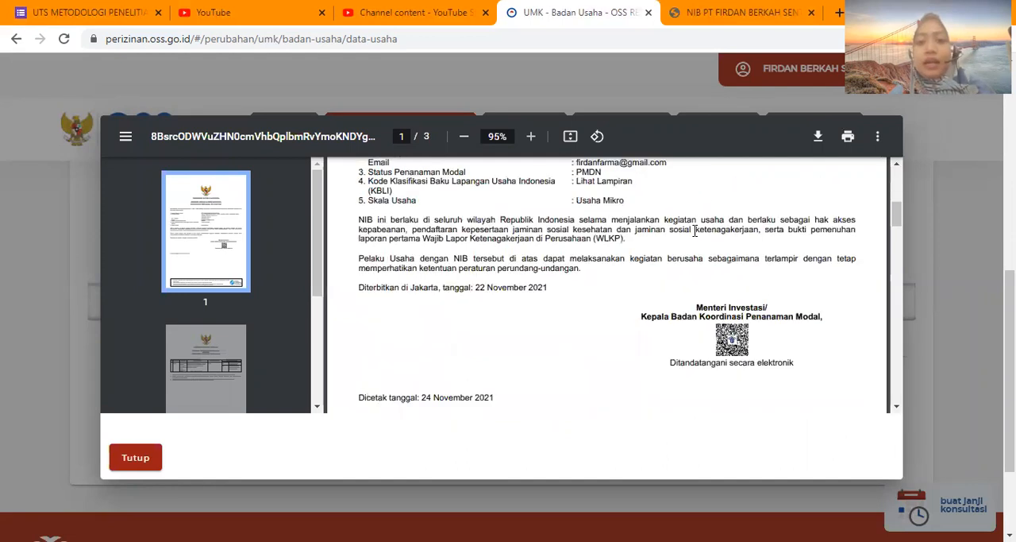
pyautogui.scroll(-3, 695, 230)
pyautogui.scroll(-4, 695, 230)
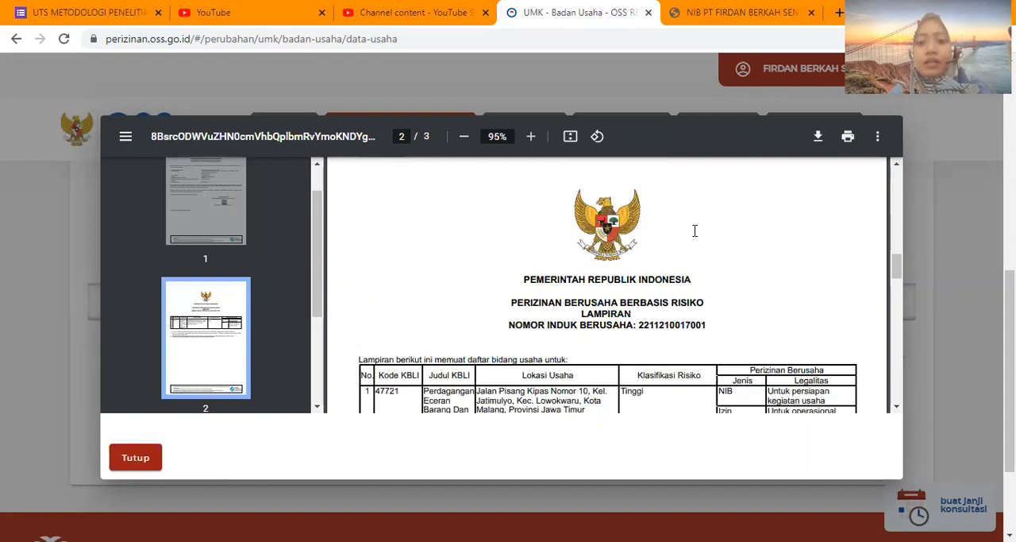
pyautogui.scroll(-10, 695, 231)
pyautogui.scroll(3, 695, 230)
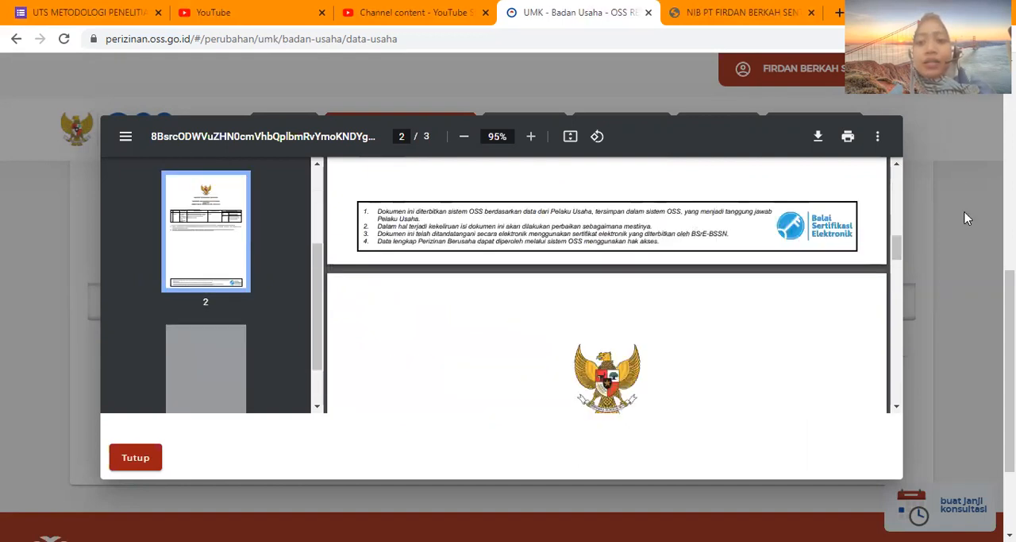
pyautogui.scroll(15, 807, 230)
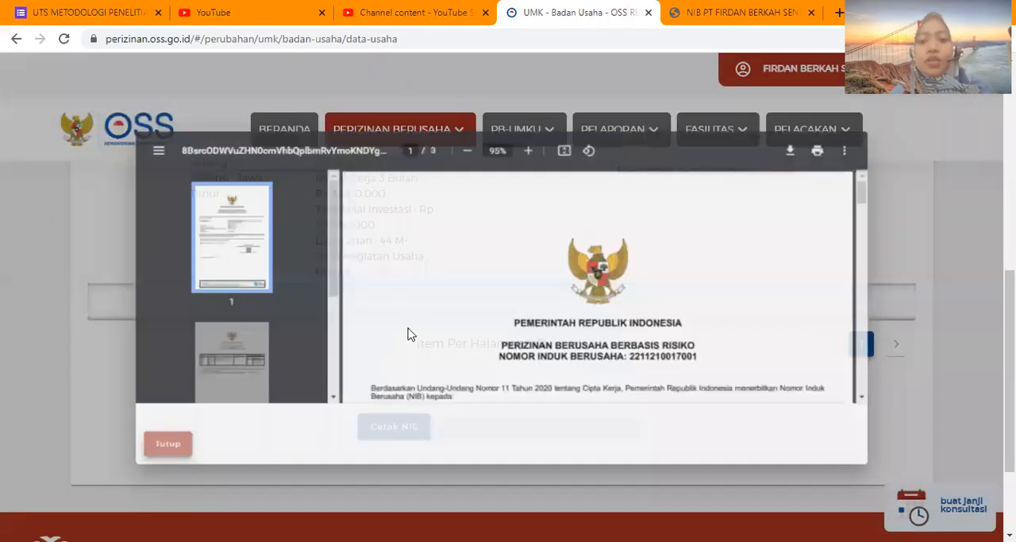
# Look over the business activity list again and go to Pemenuhan Persyaratan under Perizinan Berusaha.
pyautogui.scroll(1, 630, 282)
pyautogui.scroll(3, 629, 283)
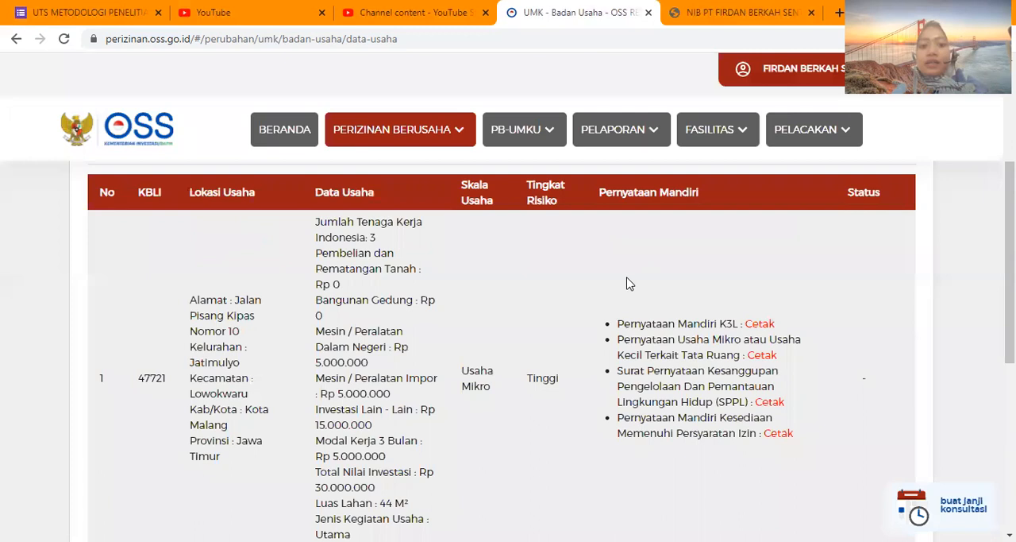
pyautogui.scroll(-3, 630, 283)
pyautogui.scroll(-1, 628, 284)
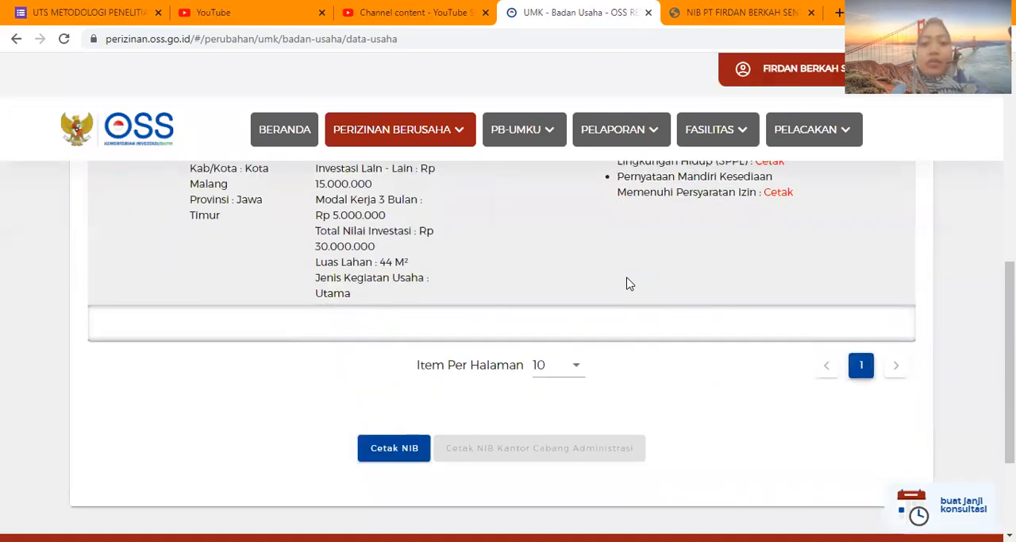
pyautogui.scroll(3, 405, 119)
pyautogui.click(410, 127)
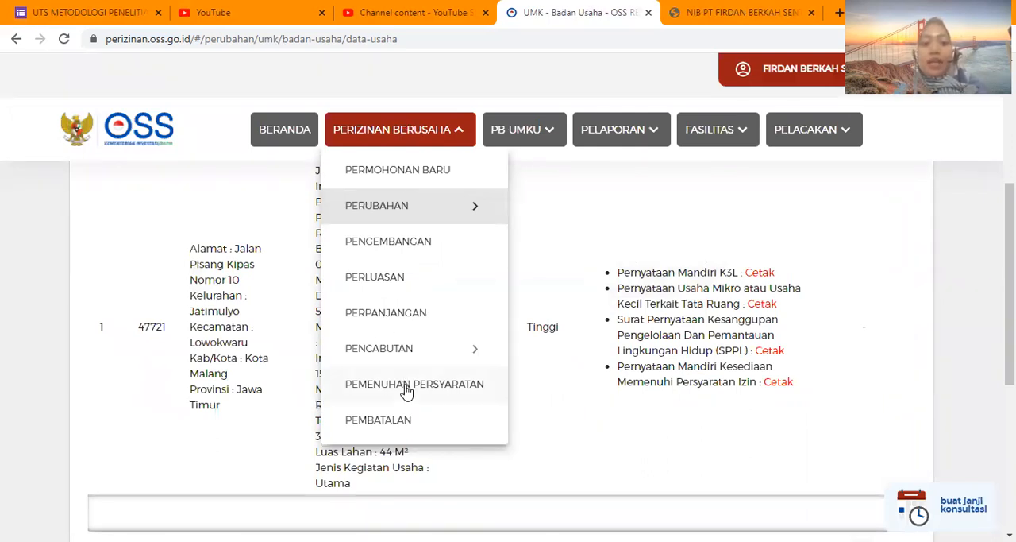
pyautogui.click(389, 140)
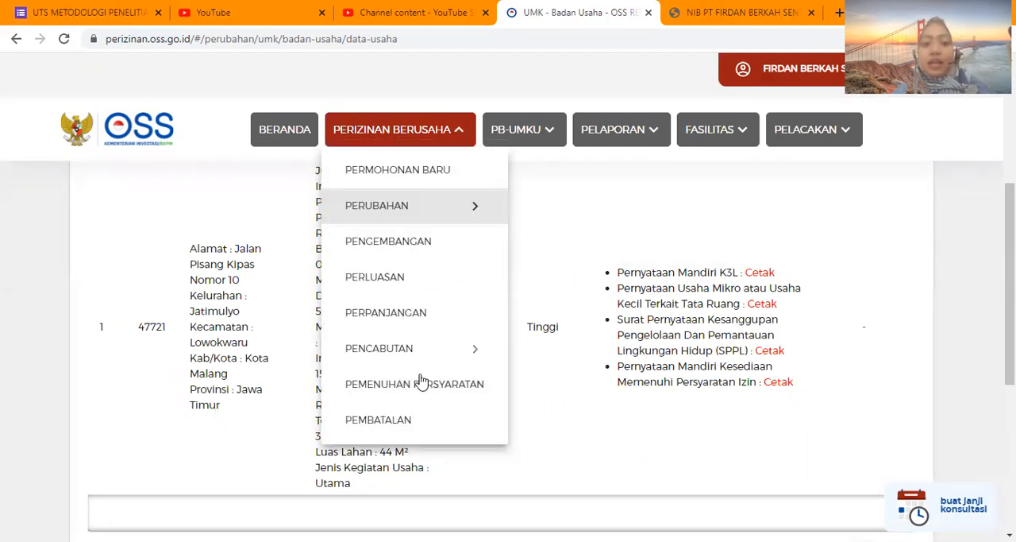
pyautogui.click(418, 390)
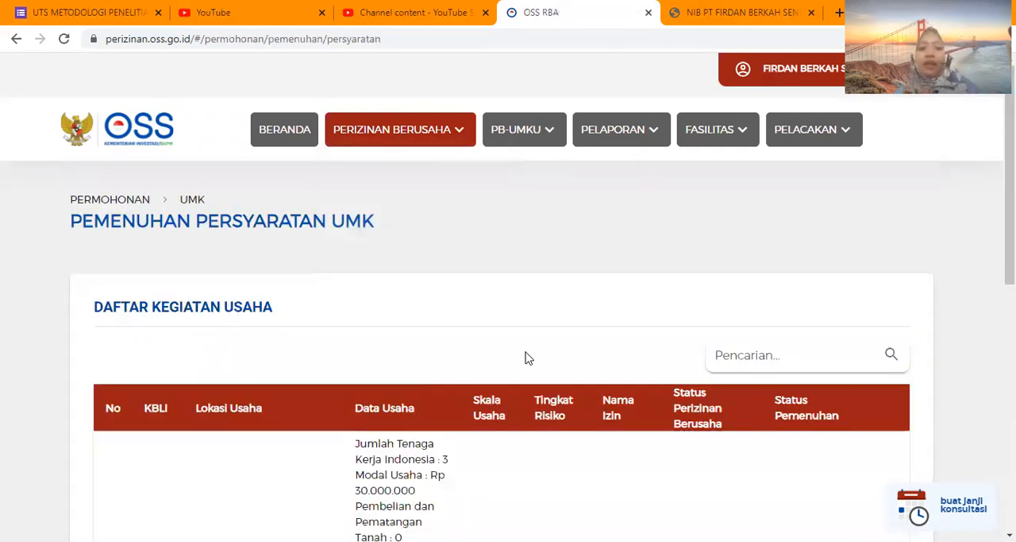
# Expand the KBLI 47721 IZIN APOTEK entry and start its licence requirement fulfilment process.
pyautogui.scroll(-1, 525, 357)
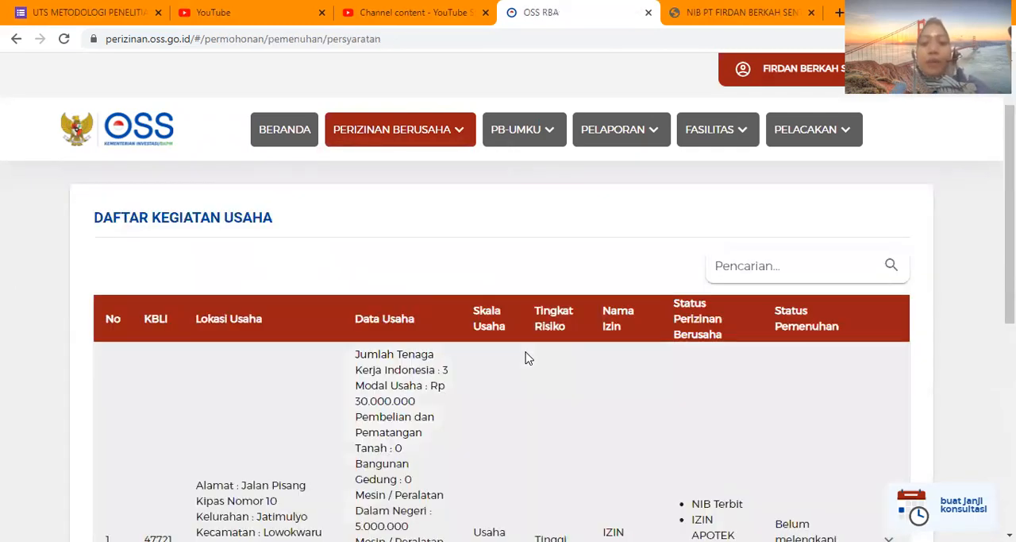
pyautogui.scroll(-1, 524, 358)
pyautogui.scroll(-1, 525, 358)
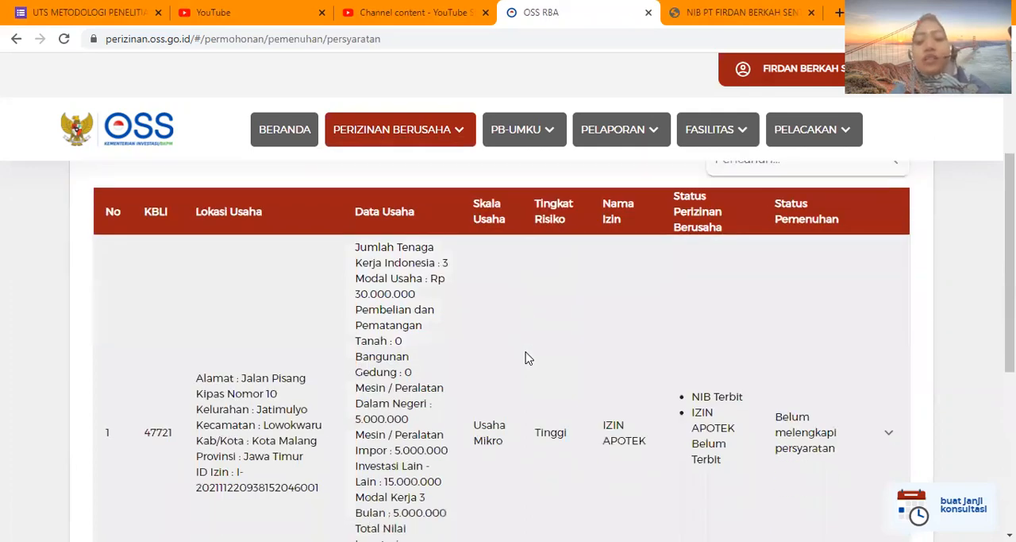
pyautogui.scroll(-1, 525, 357)
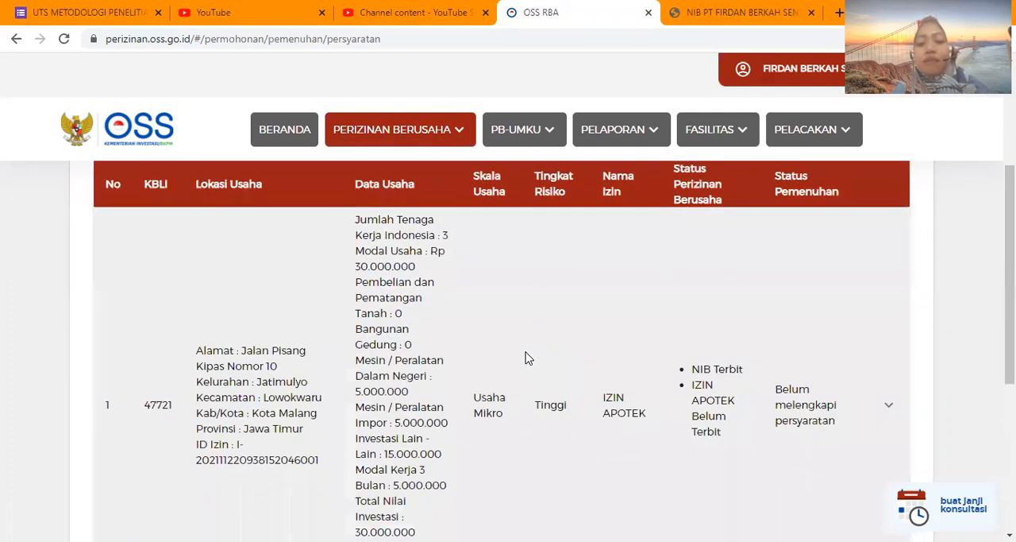
pyautogui.scroll(-1, 524, 357)
pyautogui.scroll(-1, 525, 357)
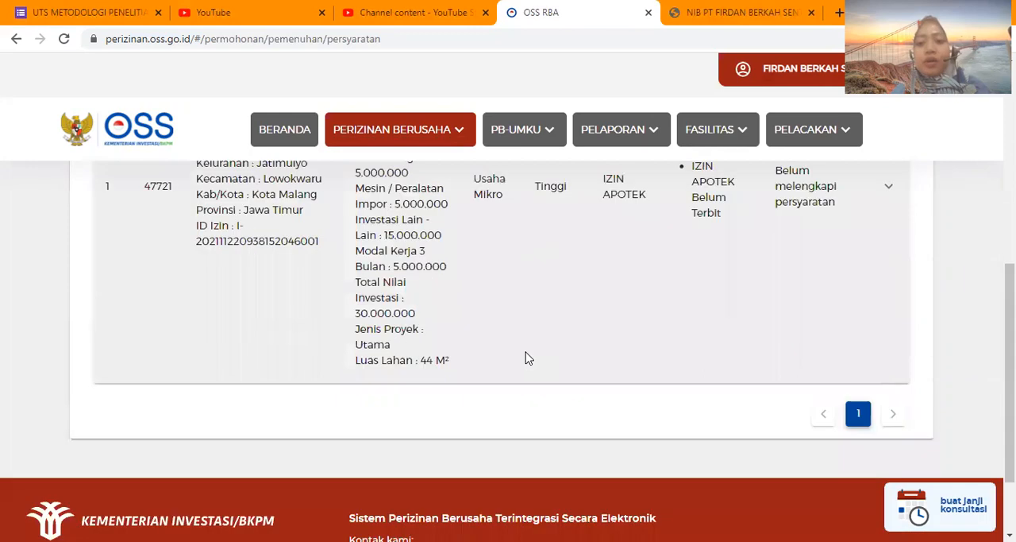
pyautogui.scroll(1, 814, 252)
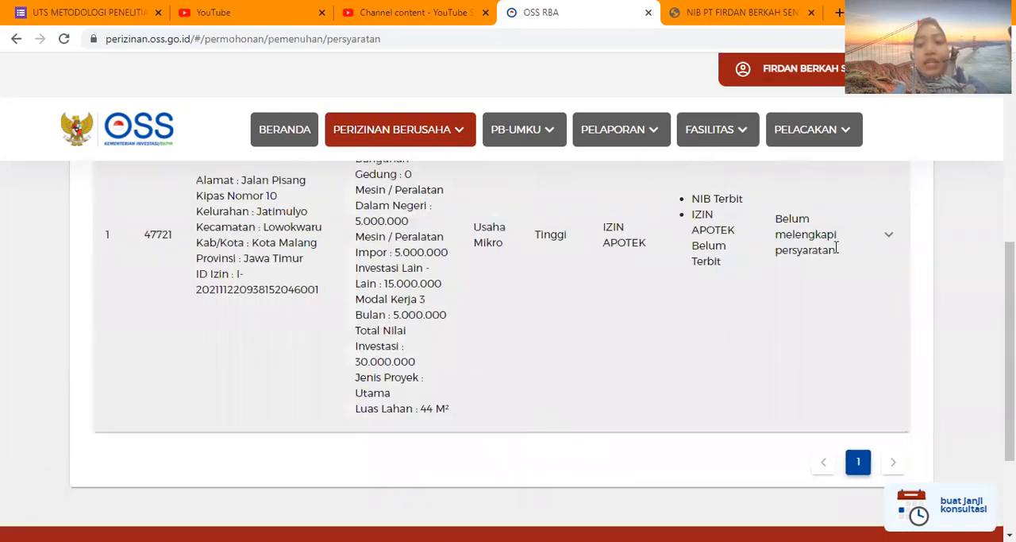
pyautogui.click(892, 237)
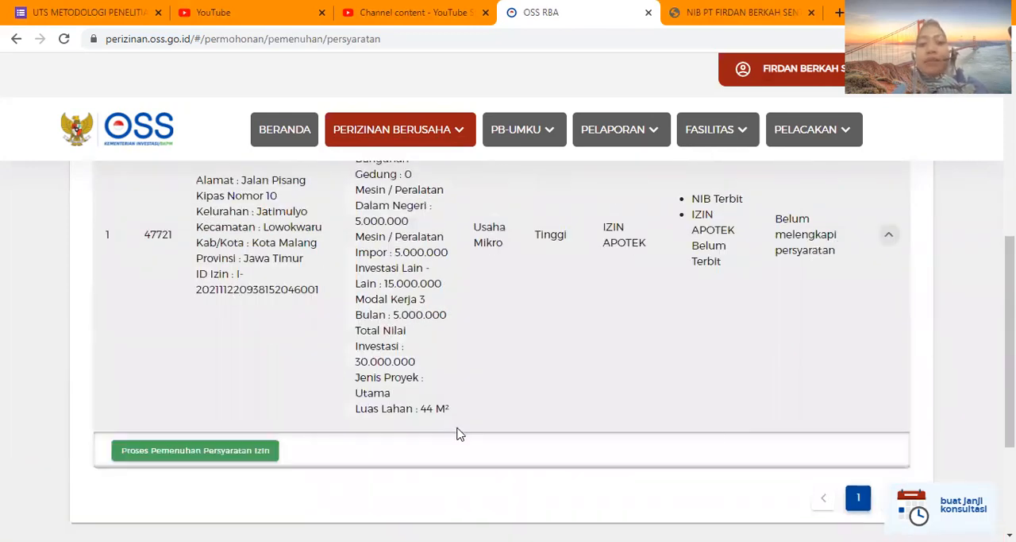
pyautogui.scroll(-1, 315, 441)
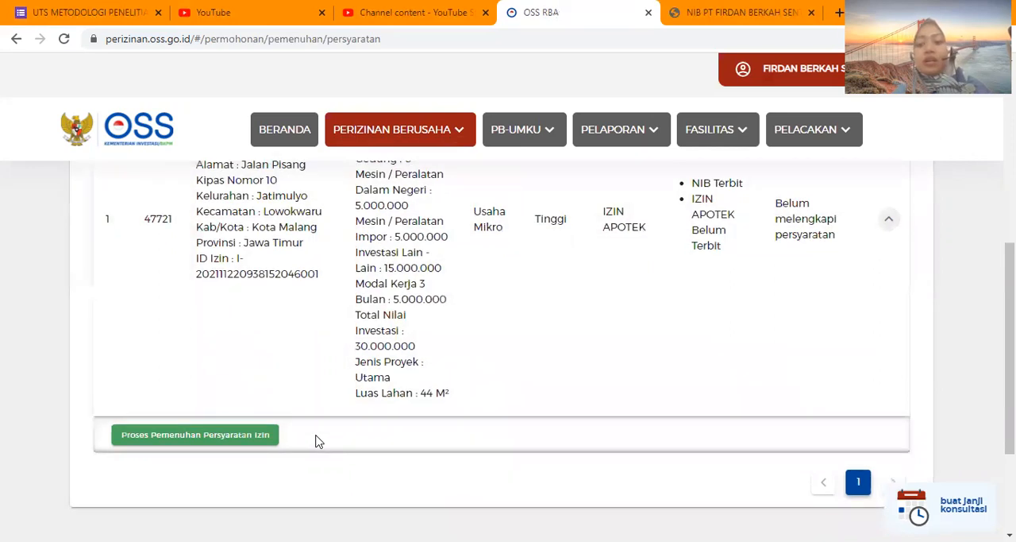
pyautogui.scroll(-1, 316, 442)
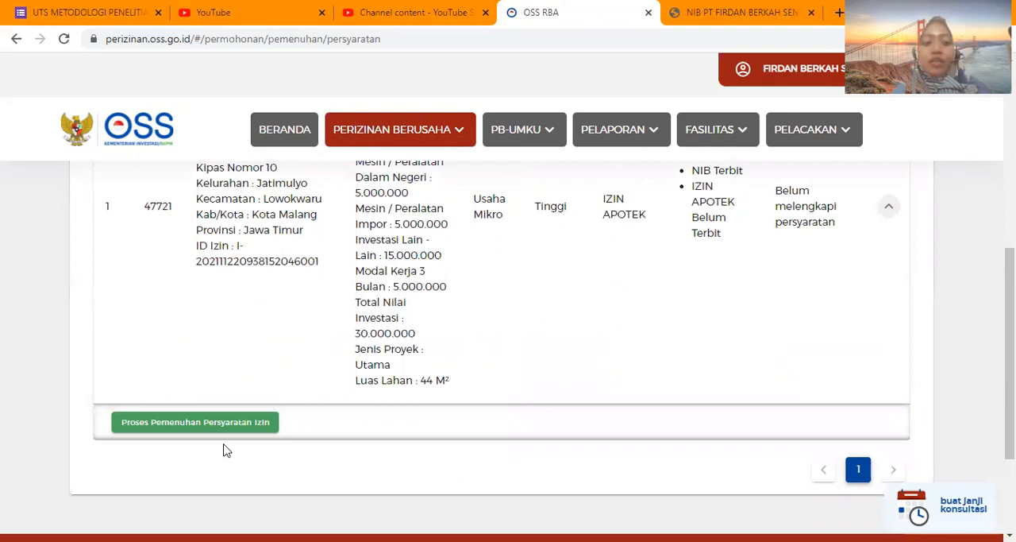
pyautogui.click(194, 423)
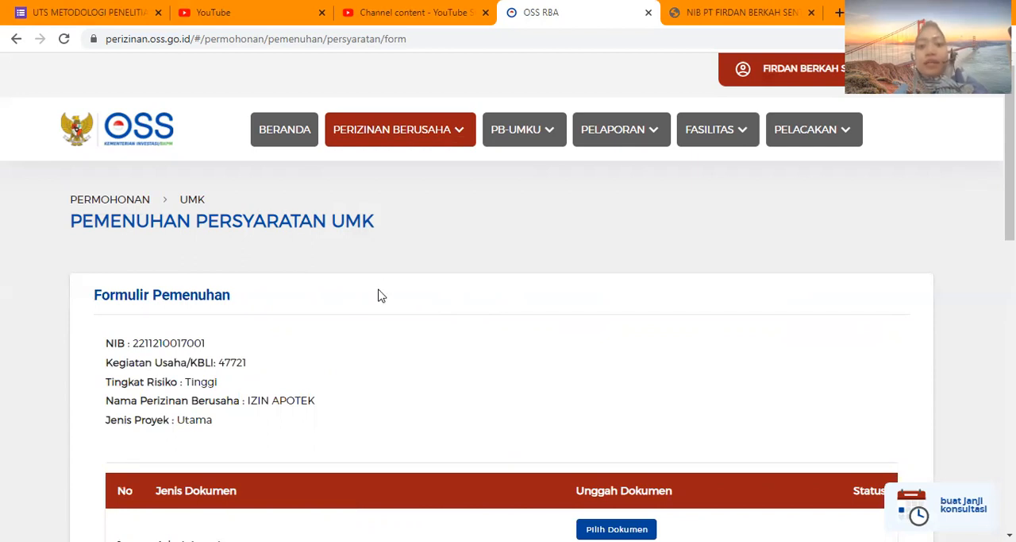
# Examine the Formulir Pemenuhan for the required document types and each upload's size and format limits.
pyautogui.scroll(-1, 443, 333)
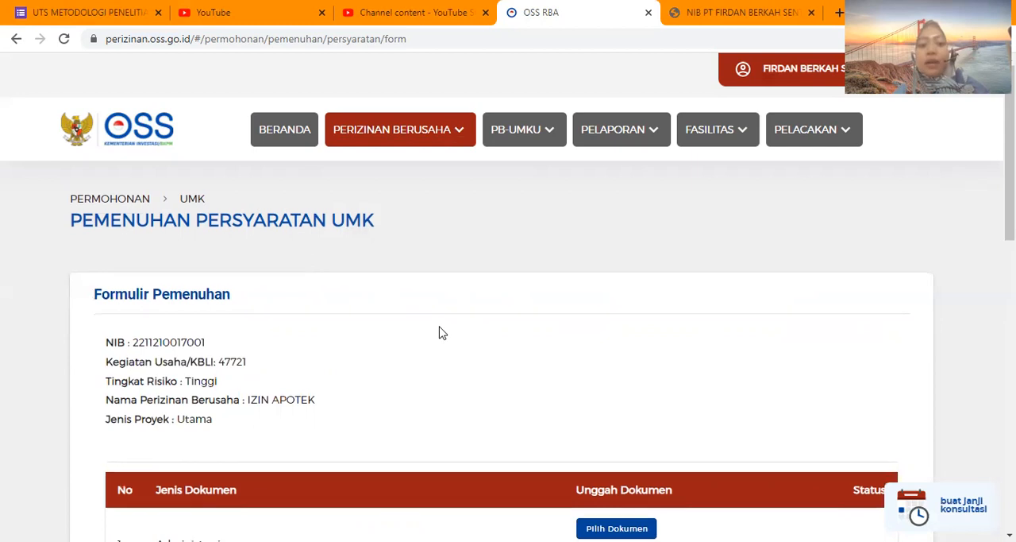
pyautogui.scroll(-3, 442, 333)
pyautogui.scroll(-2, 443, 333)
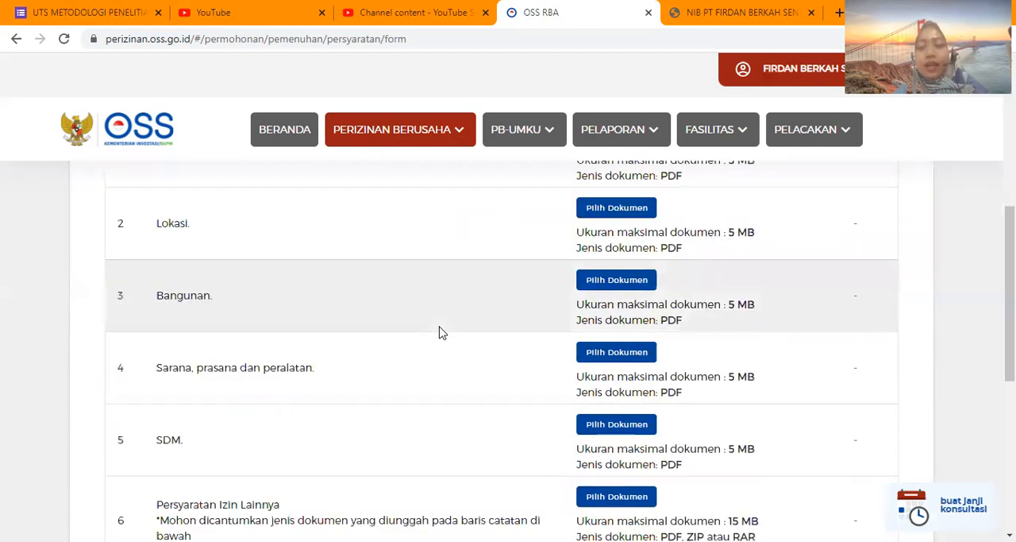
pyautogui.scroll(-1, 443, 333)
pyautogui.scroll(3, 442, 333)
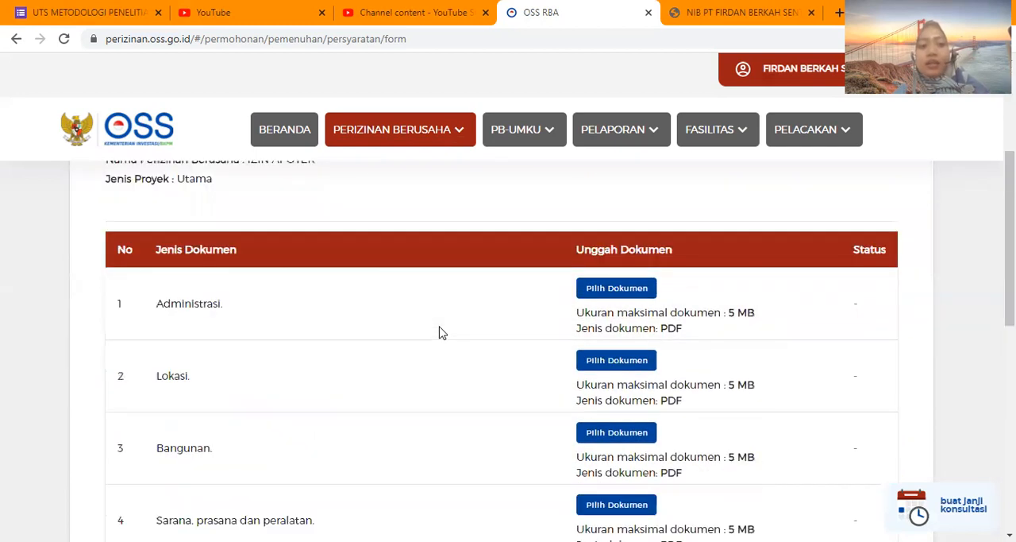
pyautogui.scroll(3, 288, 291)
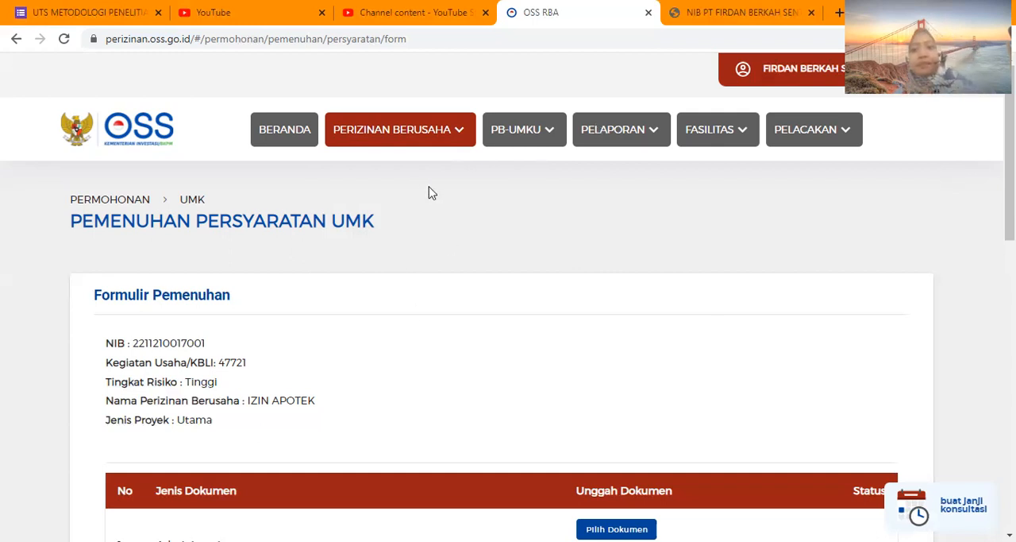
pyautogui.scroll(-1, 436, 320)
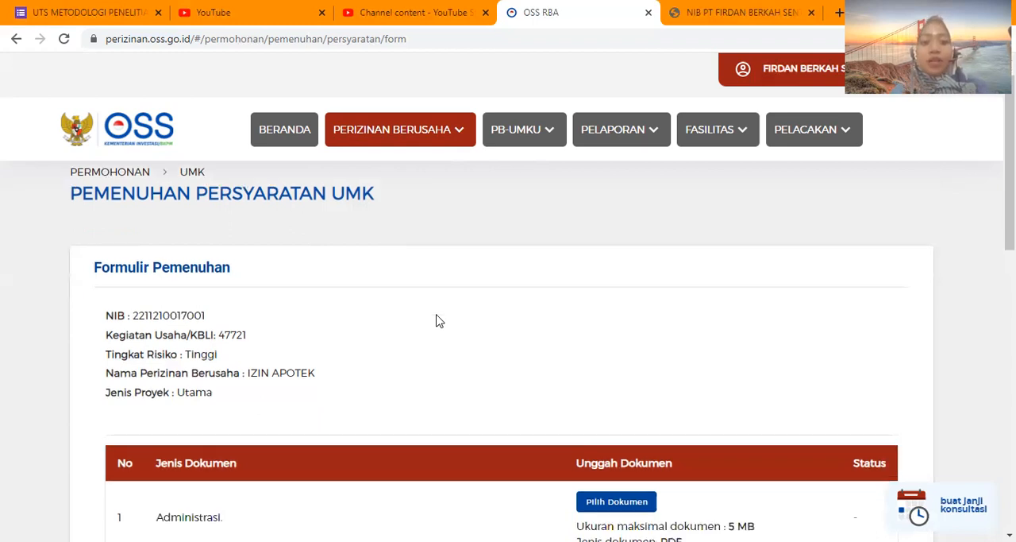
pyautogui.scroll(-4, 436, 320)
pyautogui.scroll(-1, 436, 320)
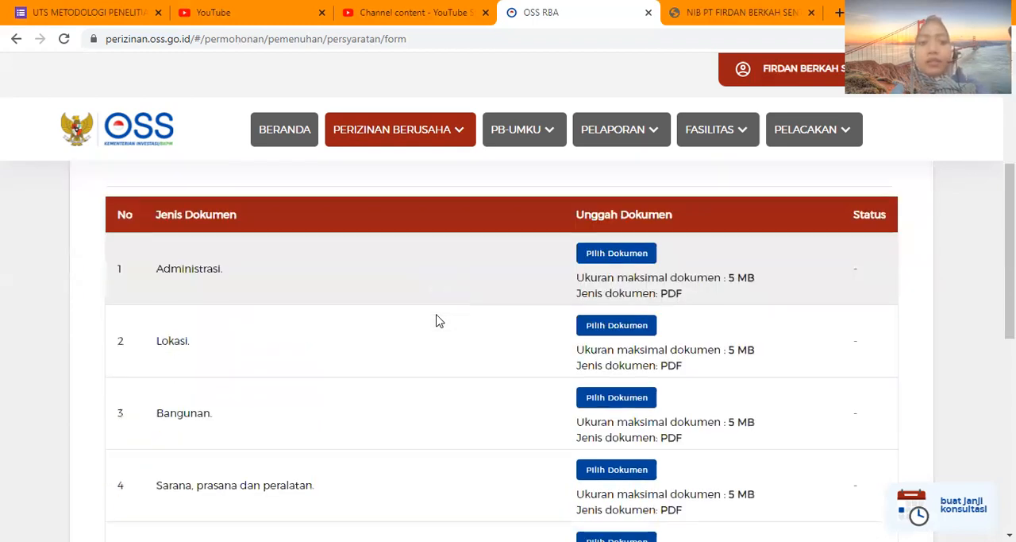
pyautogui.scroll(-1, 436, 320)
pyautogui.scroll(-1, 436, 320)
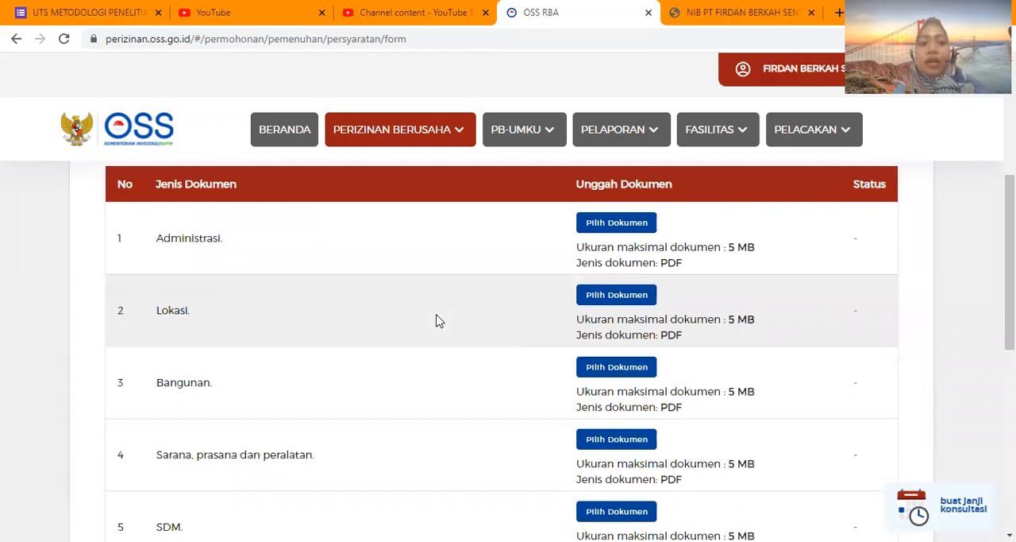
pyautogui.scroll(-2, 233, 216)
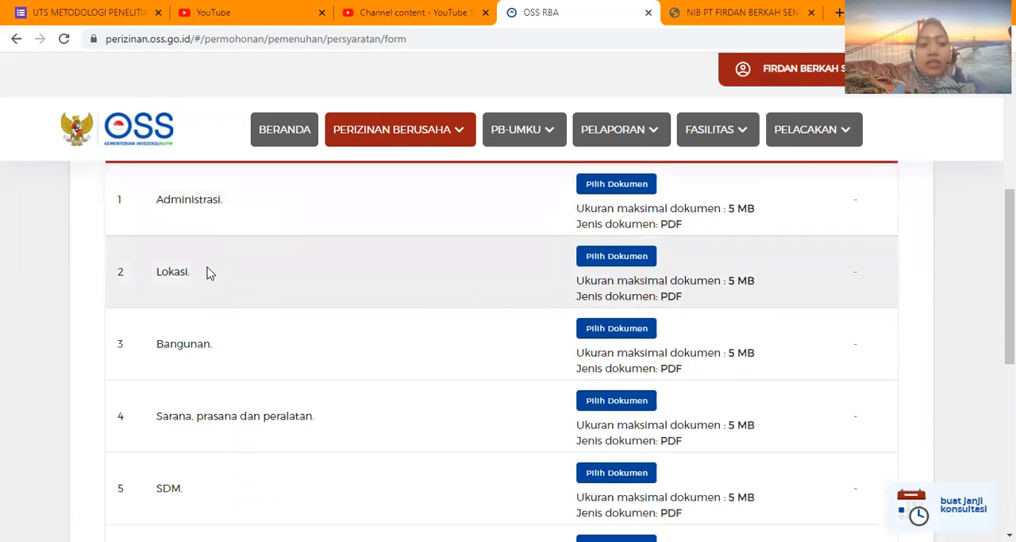
pyautogui.scroll(-2, 204, 273)
pyautogui.scroll(-1, 200, 274)
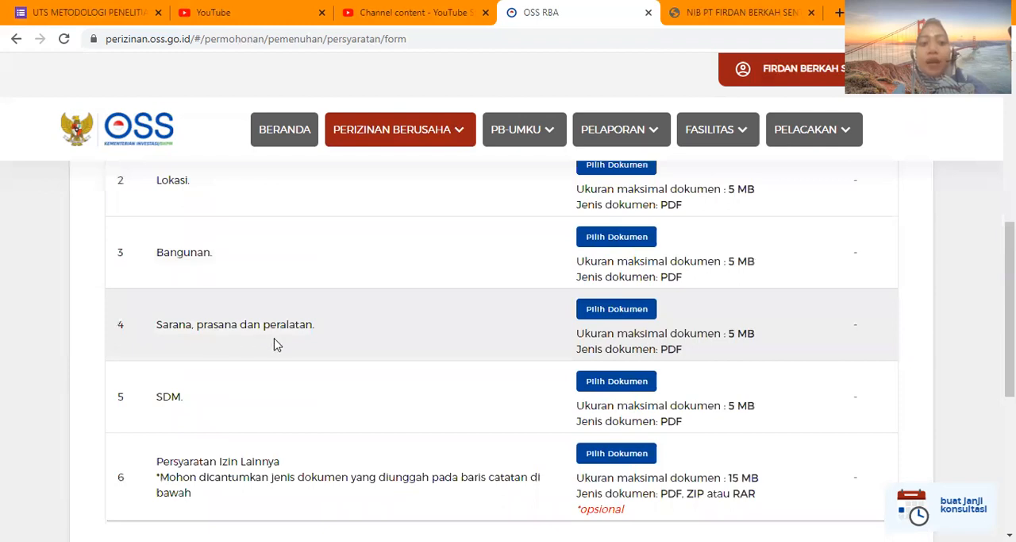
# Read through the six document requirements from Administrasi to the optional Persyaratan Izin Lainnya, checking each one's file size and format limits.
pyautogui.scroll(-2, 254, 334)
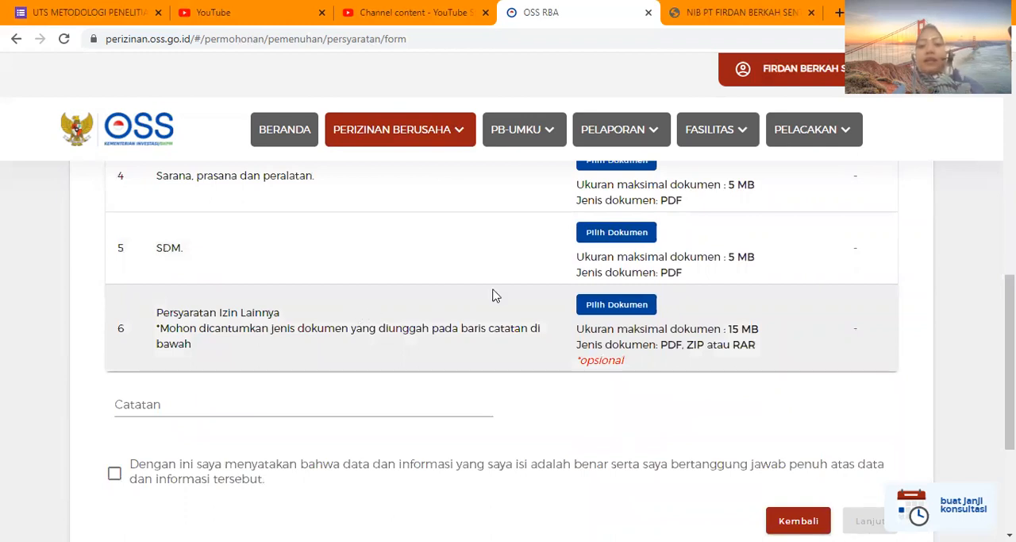
pyautogui.scroll(7, 493, 295)
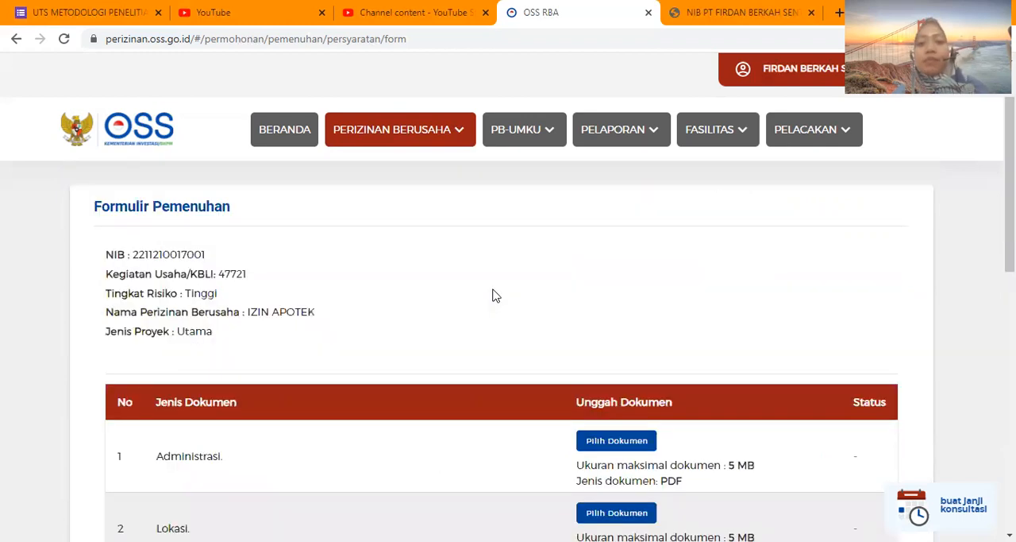
pyautogui.scroll(-1, 493, 295)
pyautogui.scroll(-3, 627, 205)
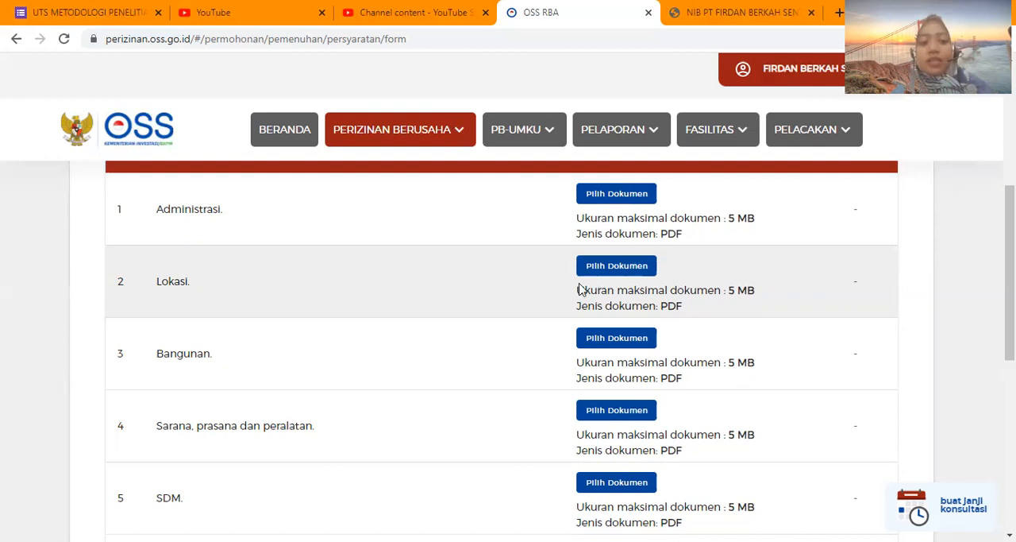
pyautogui.scroll(-2, 572, 290)
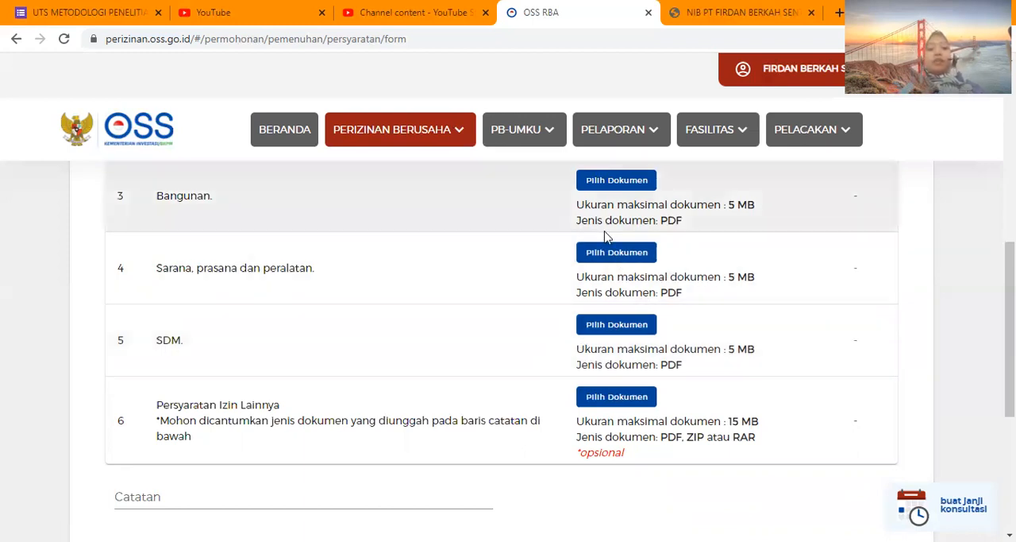
pyautogui.scroll(1, 603, 236)
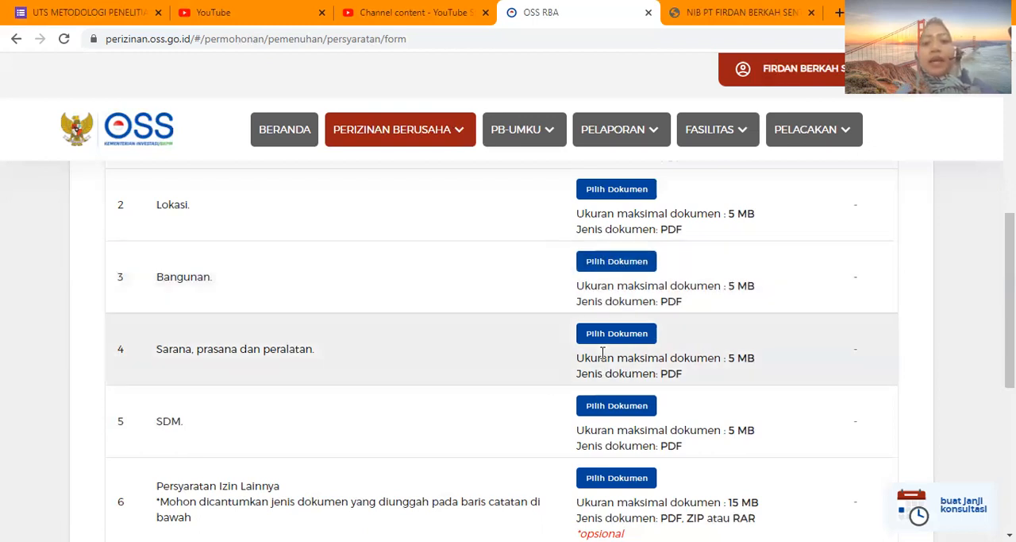
pyautogui.scroll(-1, 603, 352)
pyautogui.scroll(-1, 635, 232)
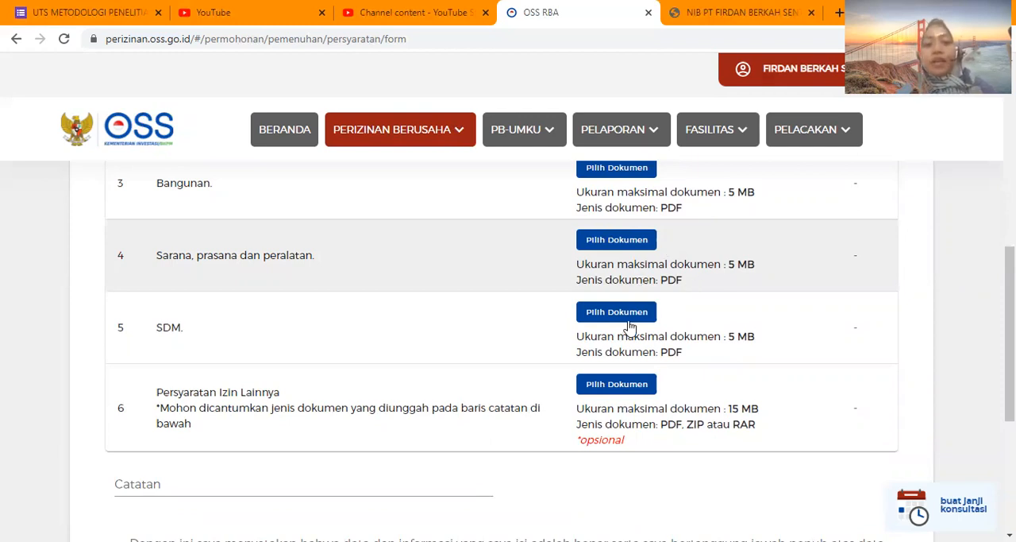
pyautogui.scroll(1, 628, 326)
pyautogui.scroll(-1, 627, 360)
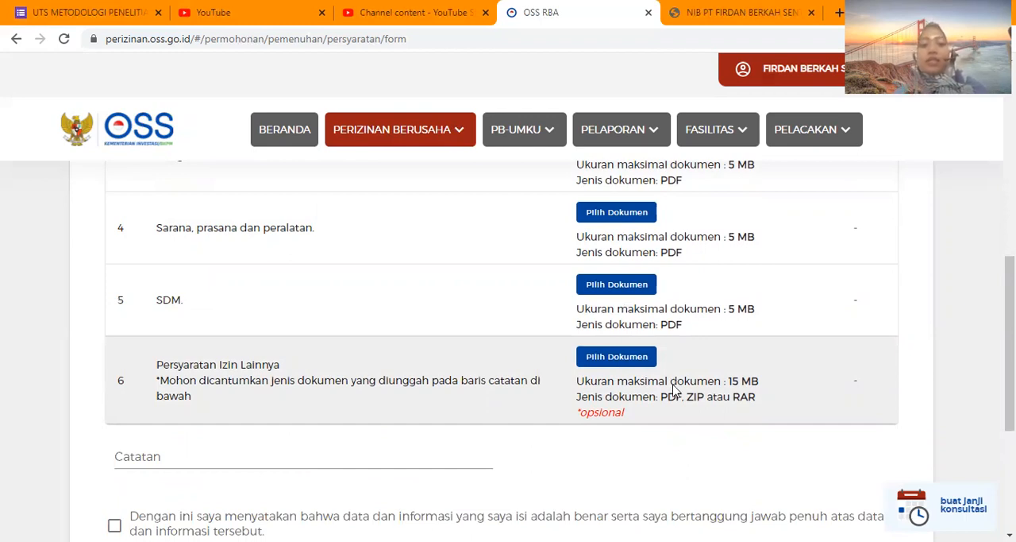
pyautogui.scroll(-1, 673, 390)
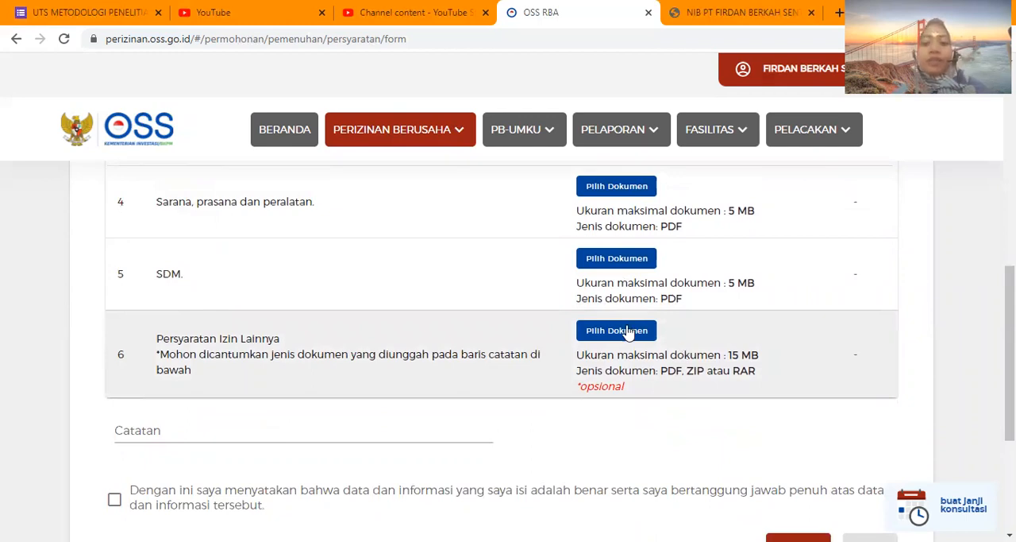
pyautogui.scroll(-1, 618, 348)
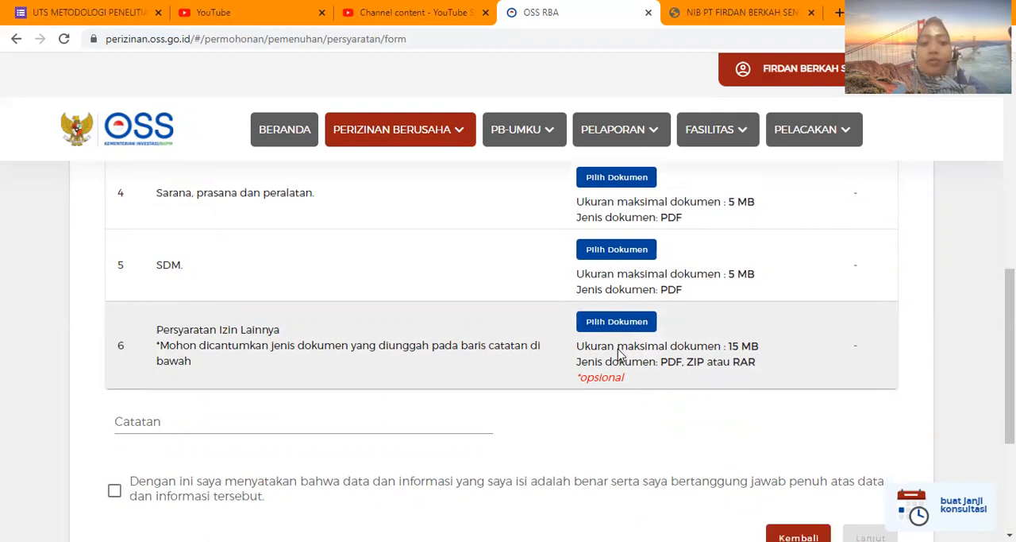
pyautogui.scroll(-1, 619, 353)
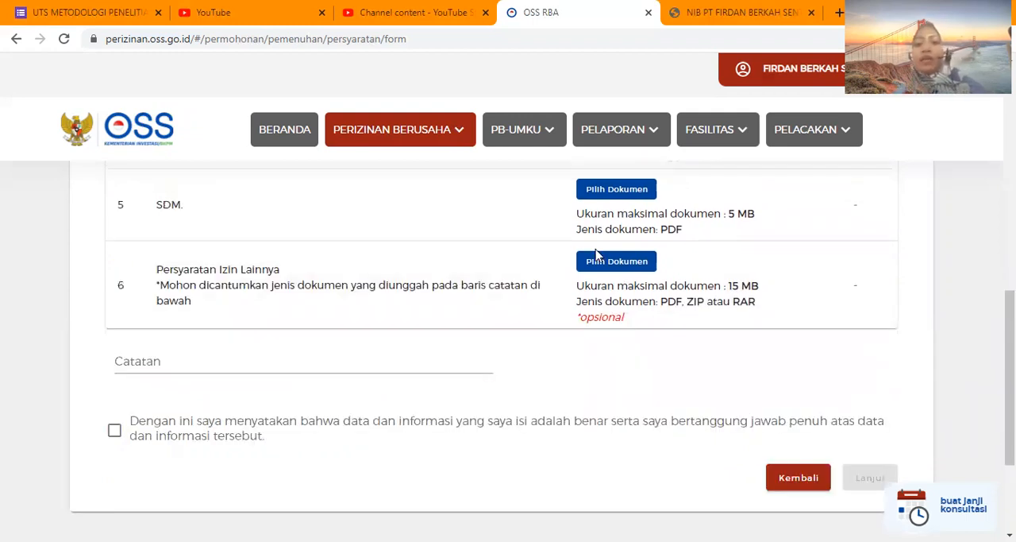
# Go back over the licence details and the upload row of each document type, down to the Catatan field and the declaration.
pyautogui.scroll(2, 598, 253)
pyautogui.scroll(1, 597, 249)
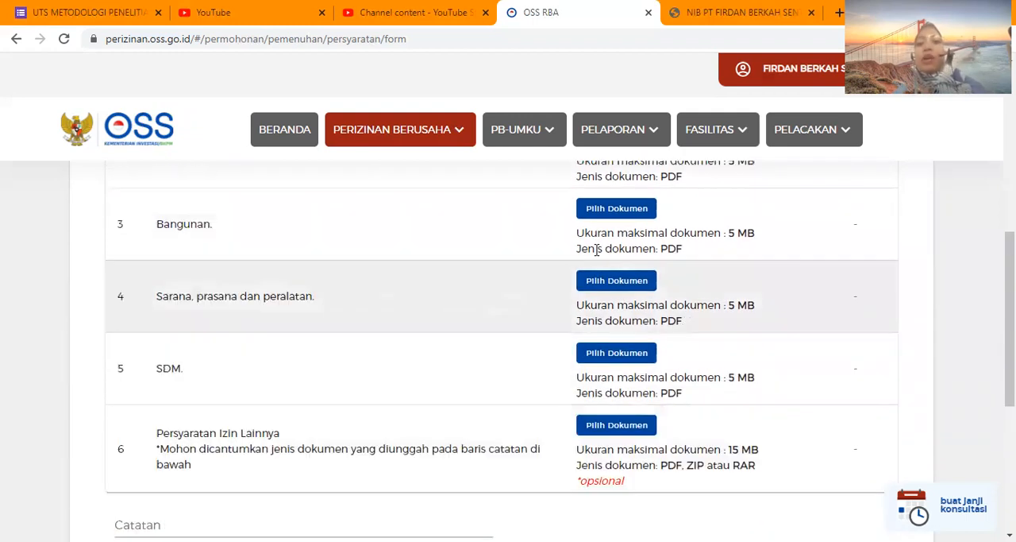
pyautogui.scroll(3, 597, 250)
pyautogui.scroll(2, 598, 252)
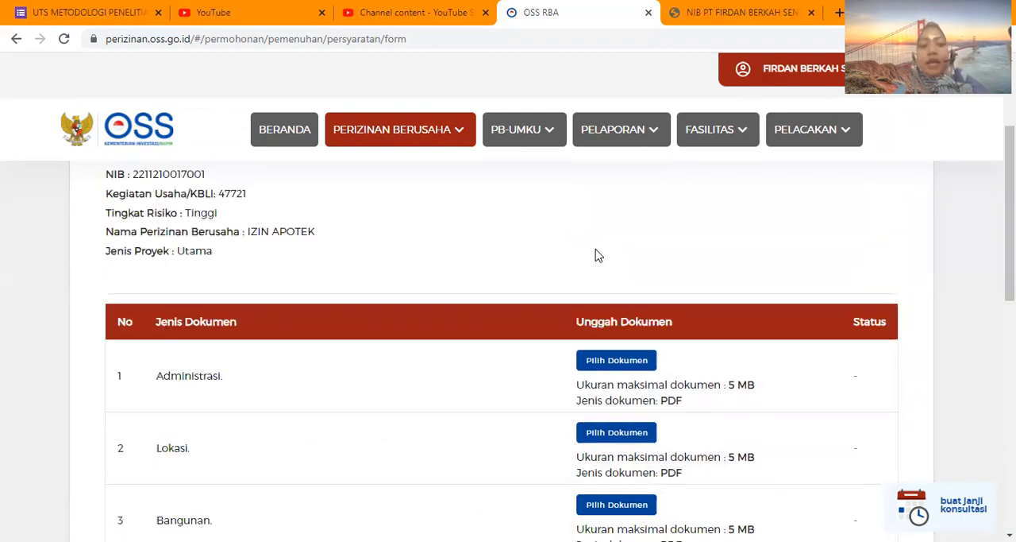
pyautogui.scroll(1, 597, 254)
pyautogui.scroll(-3, 597, 255)
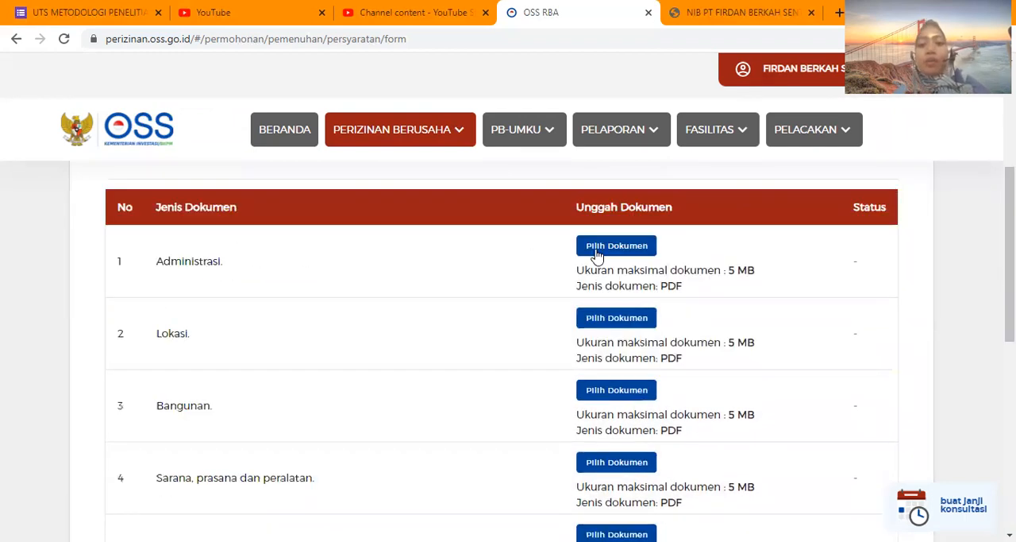
pyautogui.scroll(-1, 596, 251)
pyautogui.scroll(-3, 290, 395)
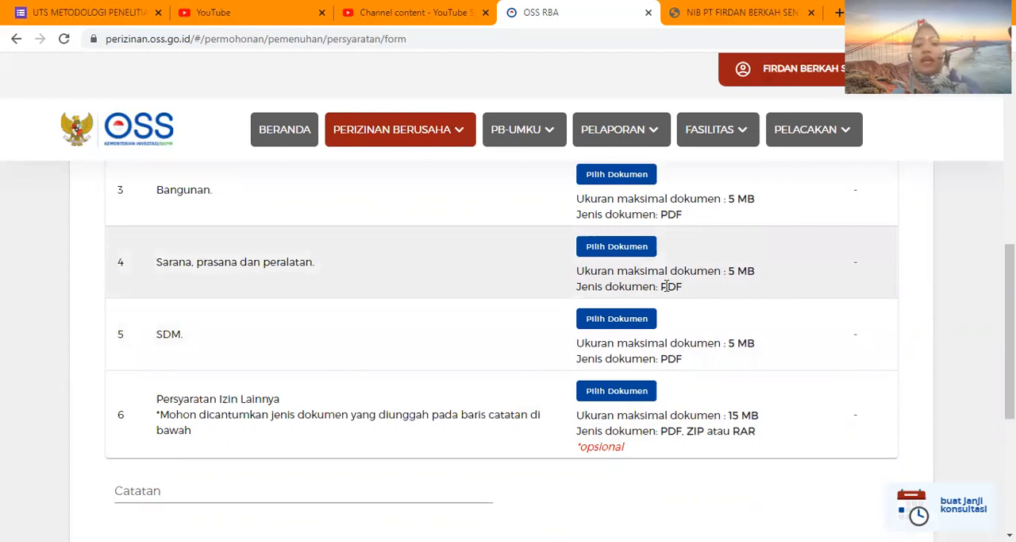
pyautogui.scroll(1, 597, 269)
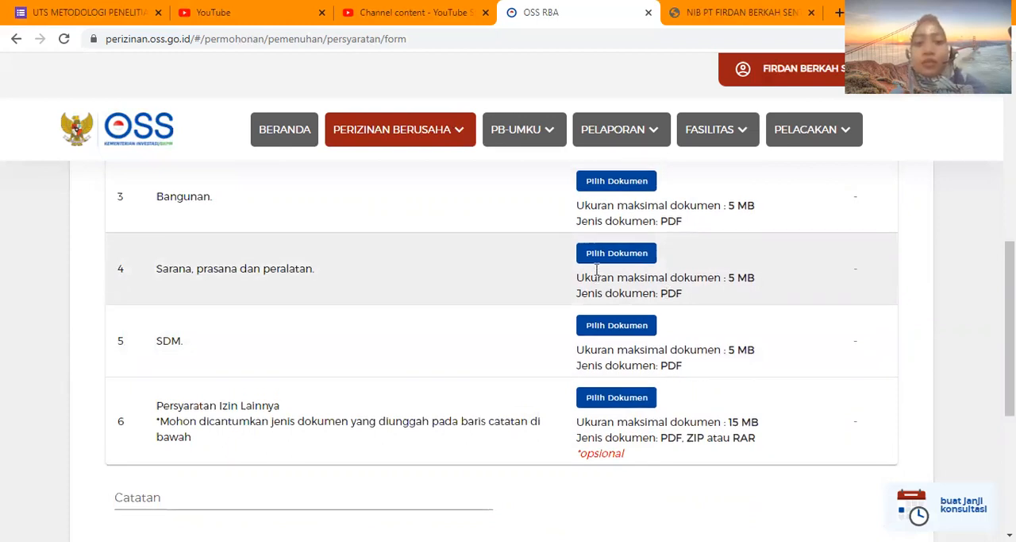
pyautogui.scroll(2, 597, 269)
pyautogui.scroll(1, 596, 274)
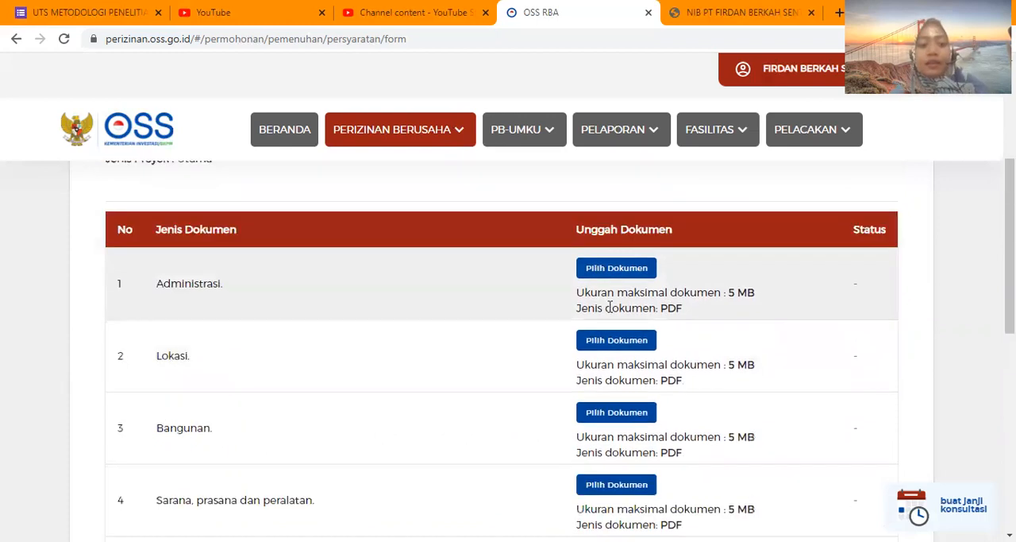
pyautogui.scroll(-1, 609, 313)
pyautogui.scroll(-5, 610, 314)
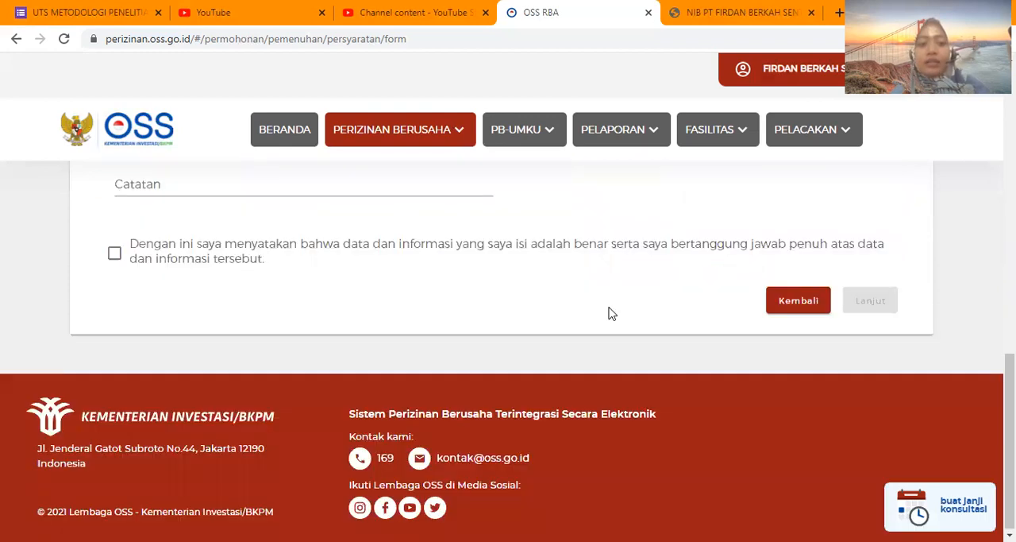
# Accept the declaration that the data and information entered in the fulfilment form are correct.
pyautogui.scroll(1, 442, 295)
pyautogui.scroll(1, 602, 242)
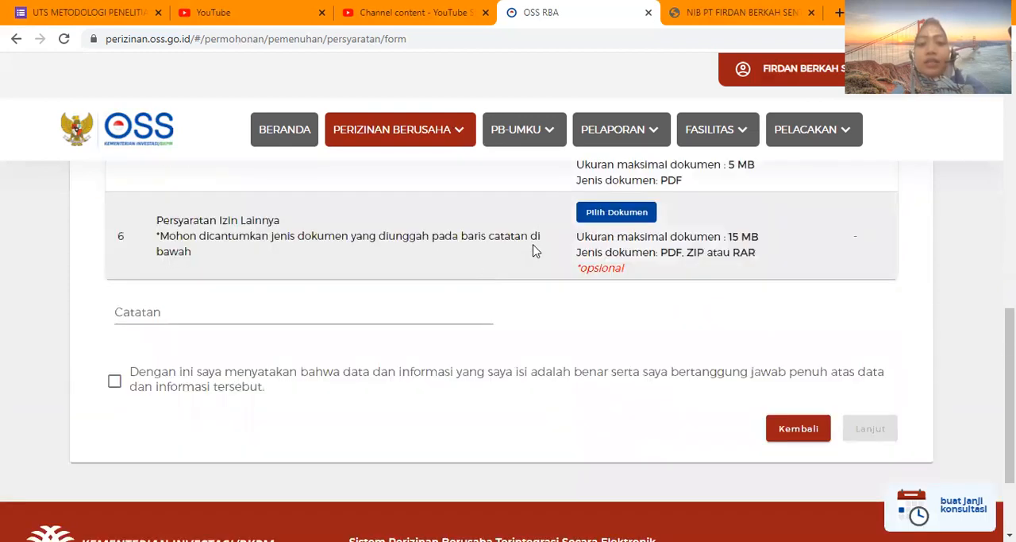
pyautogui.scroll(1, 534, 251)
pyautogui.scroll(3, 533, 251)
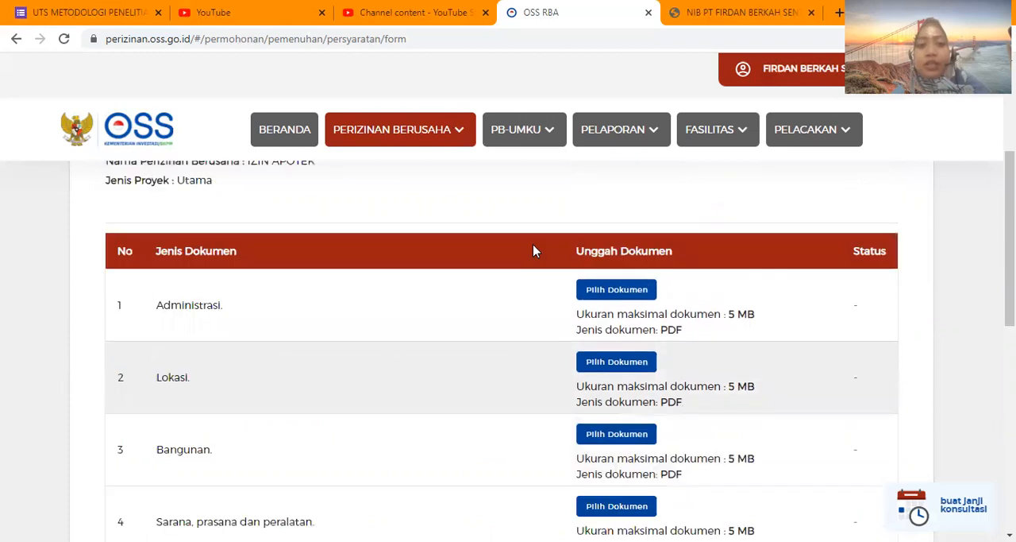
pyautogui.scroll(-5, 533, 250)
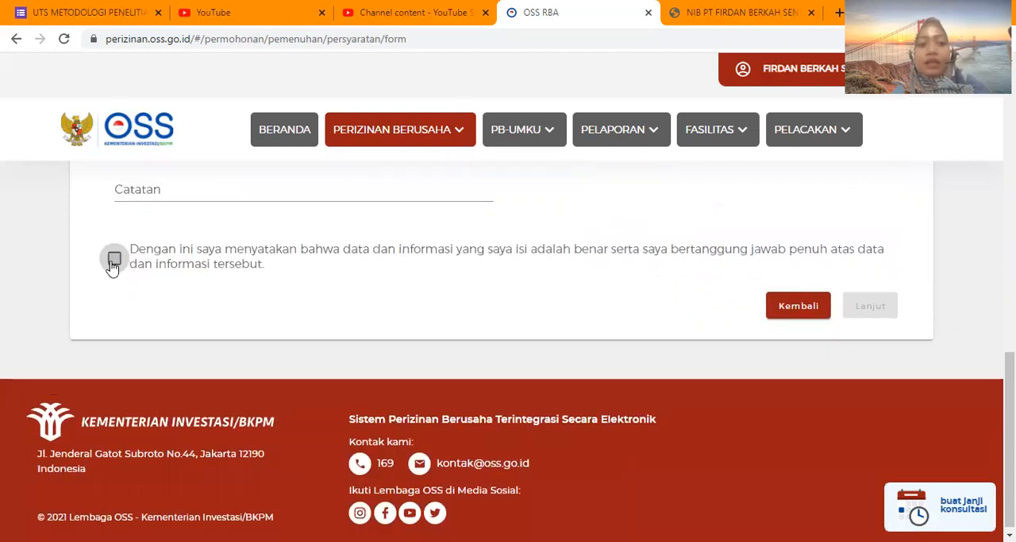
pyautogui.click(112, 265)
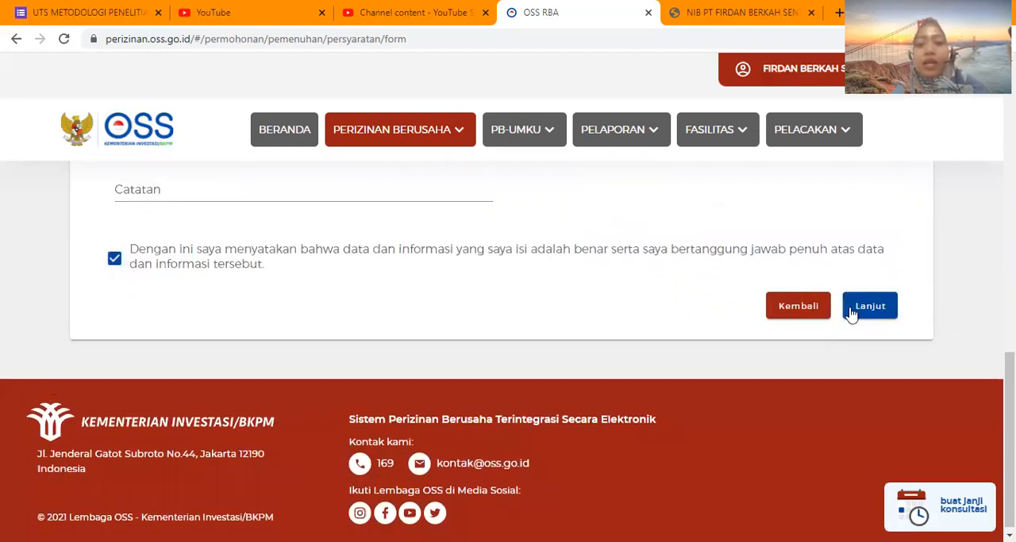
# Leave the Formulir Pemenuhan for the Beranda dashboard and look over its NIB, Sertifikat Standar and Izin cards.
pyautogui.scroll(1, 721, 222)
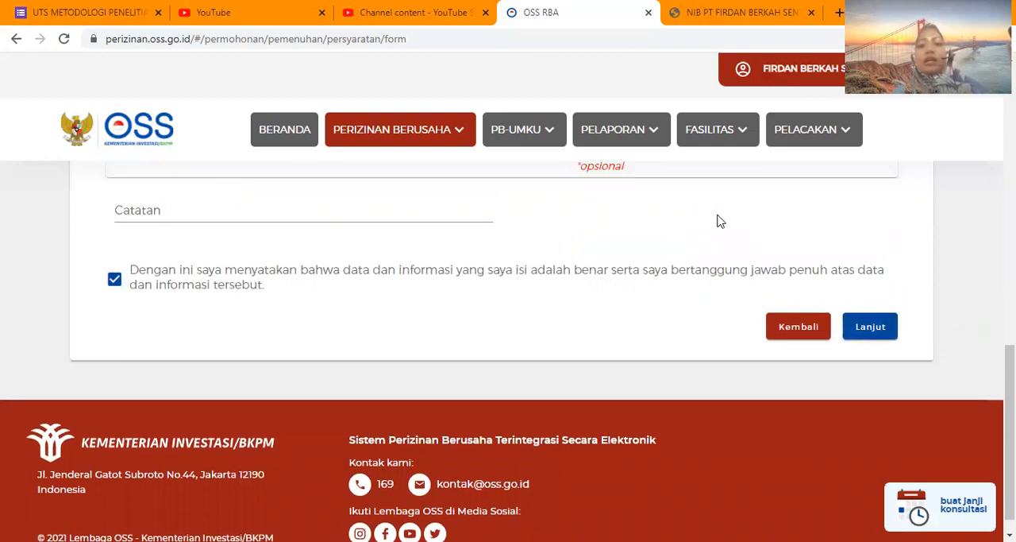
pyautogui.scroll(2, 718, 216)
pyautogui.scroll(3, 718, 221)
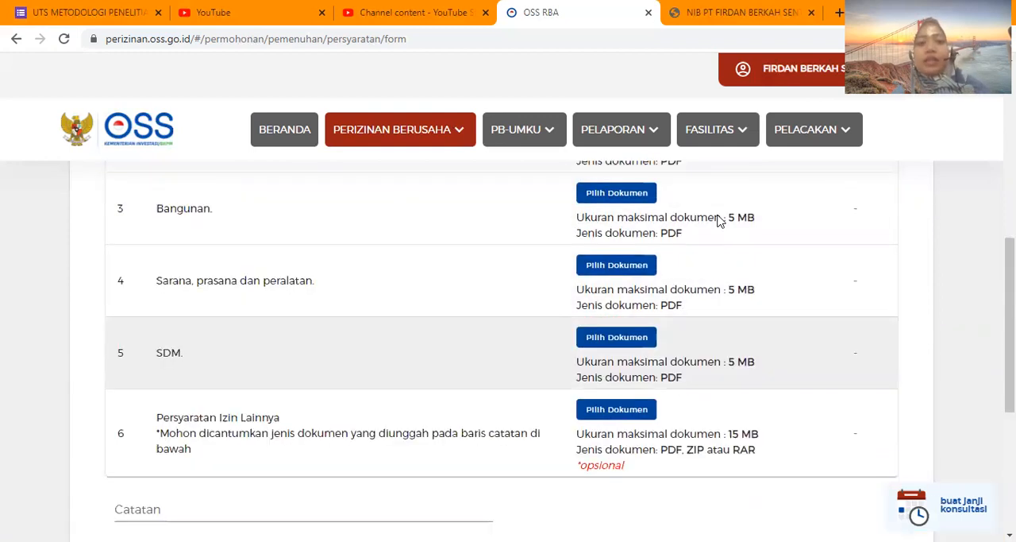
pyautogui.scroll(6, 719, 220)
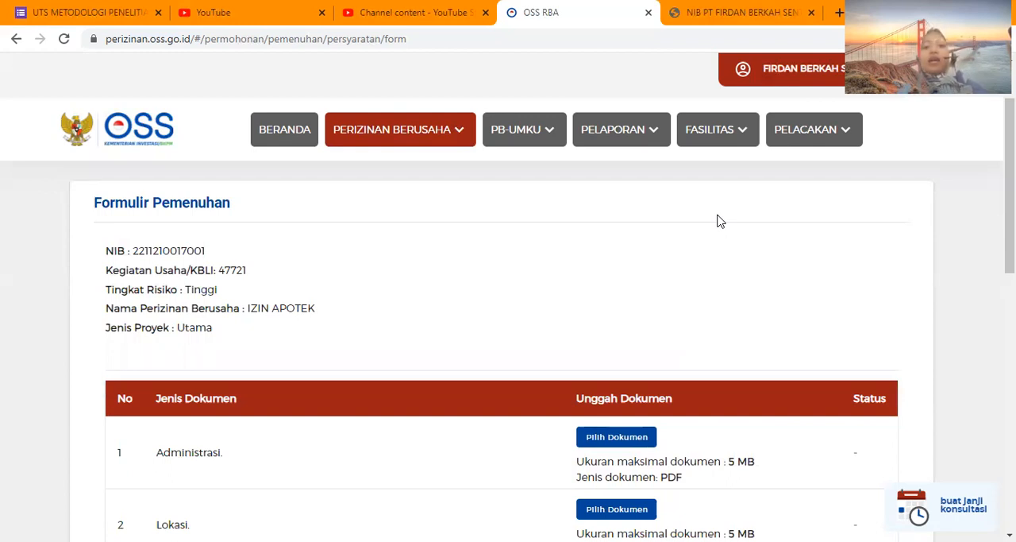
pyautogui.click(281, 141)
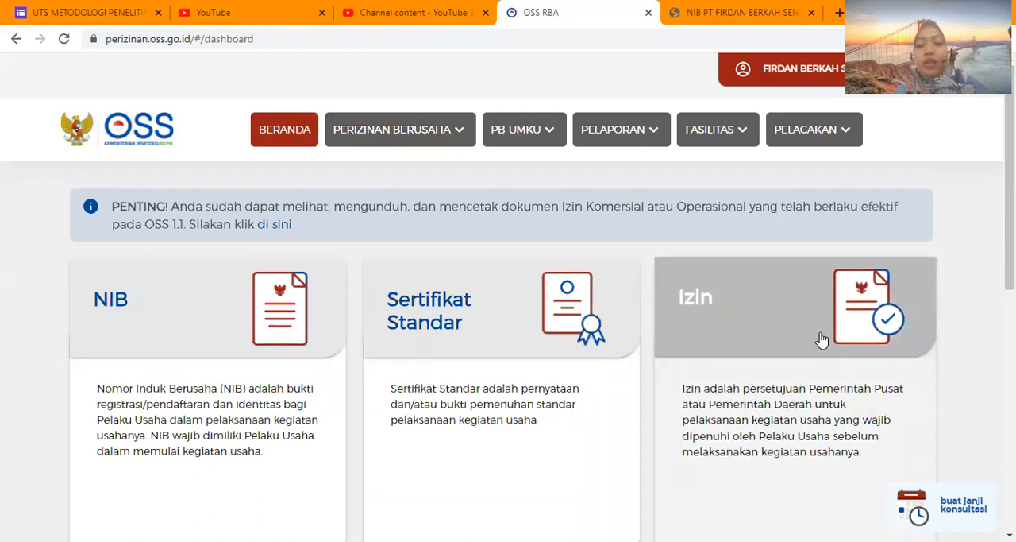
pyautogui.scroll(-1, 815, 317)
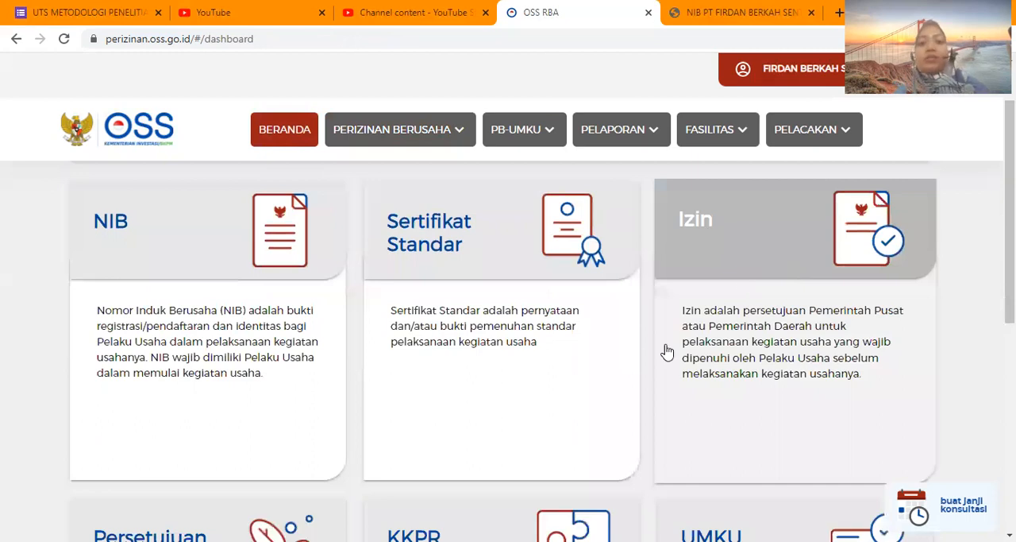